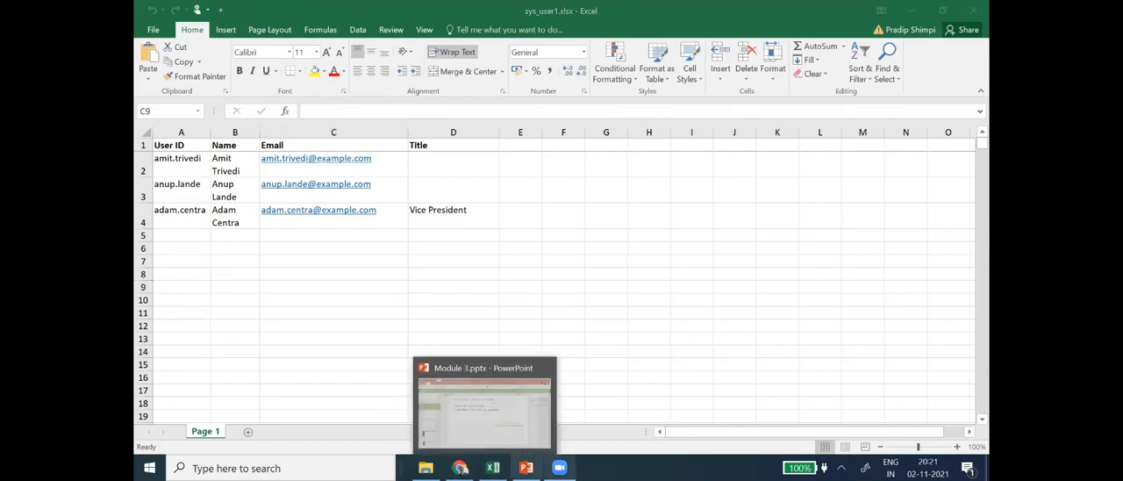
- Switch to ServiceNow in Chrome, filter the navigator by "User" and open the System Security Users list
click(460, 468)
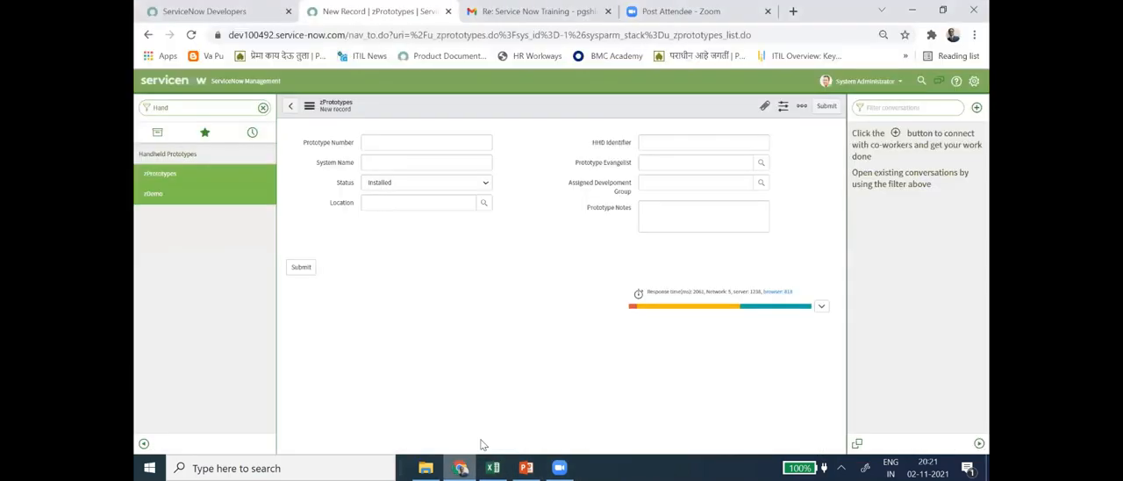
click(169, 86)
drag(169, 106, 136, 123)
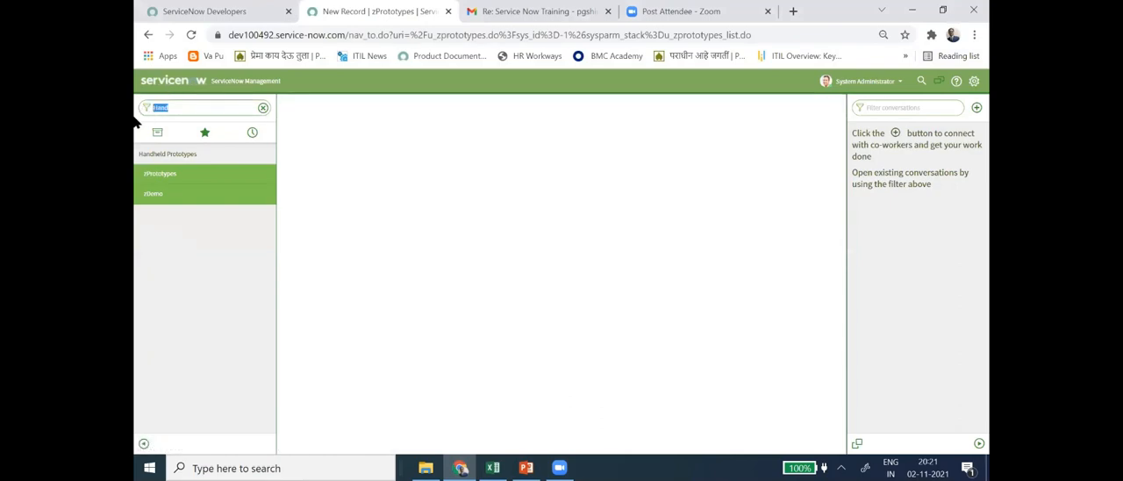
text(User)
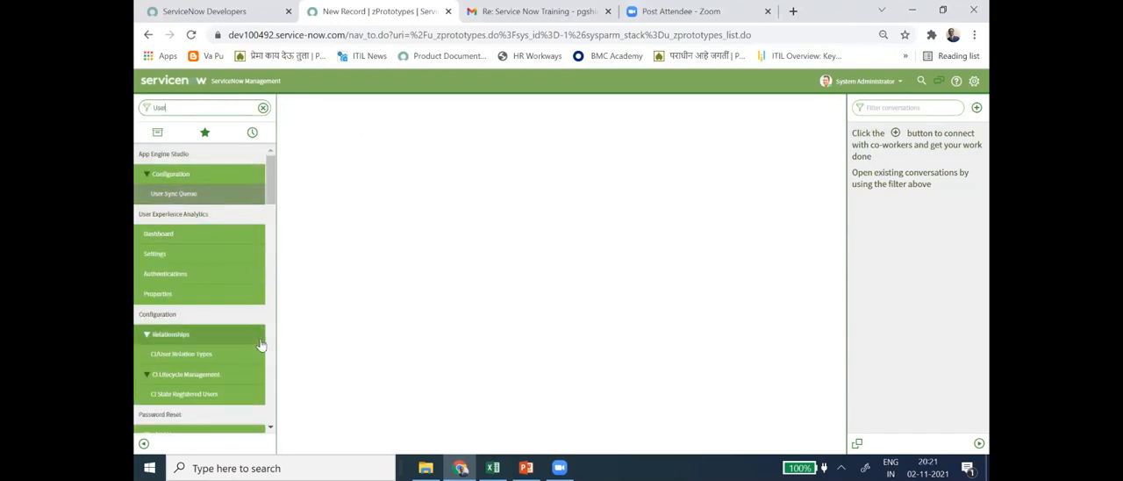
scroll(201, 330, down, 3)
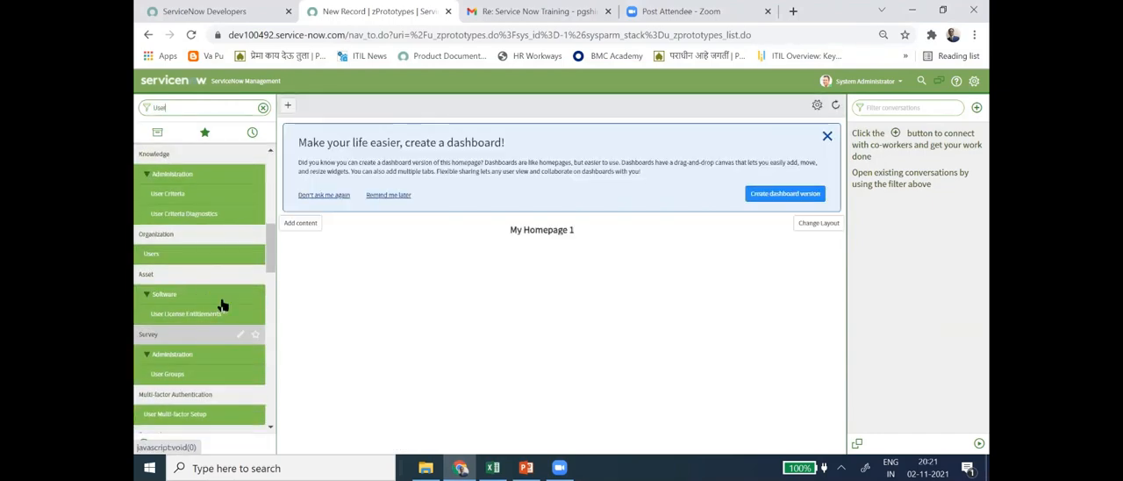
scroll(231, 339, down, 3)
scroll(231, 338, down, 3)
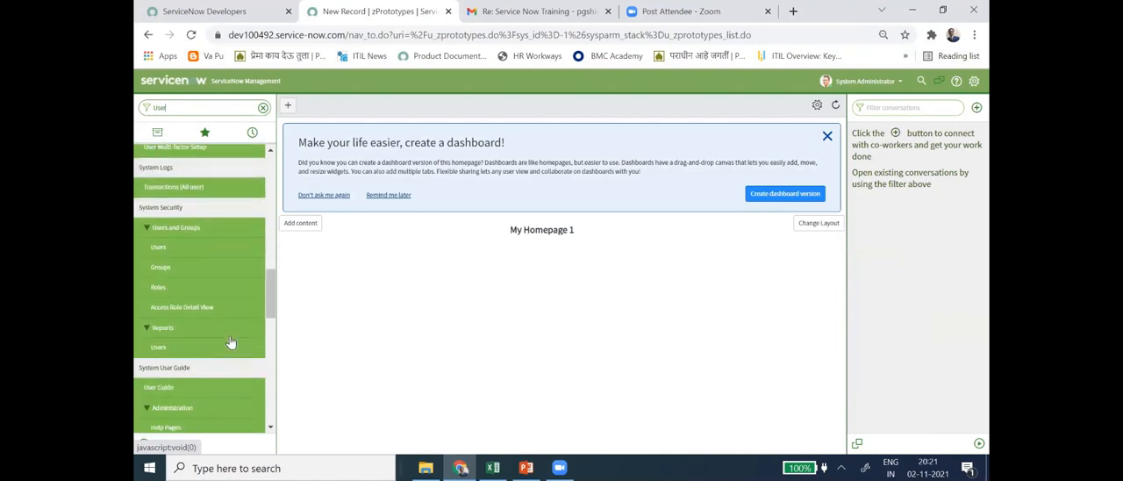
click(159, 250)
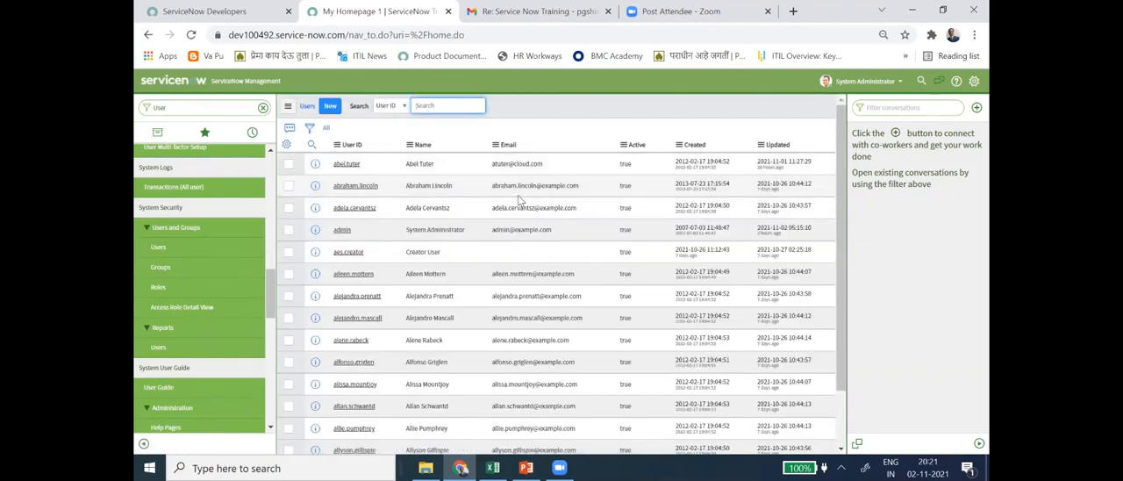
- Search the Users list by User ID for the first user listed in the sys_user1.xlsx workbook
key(alt+Tab)
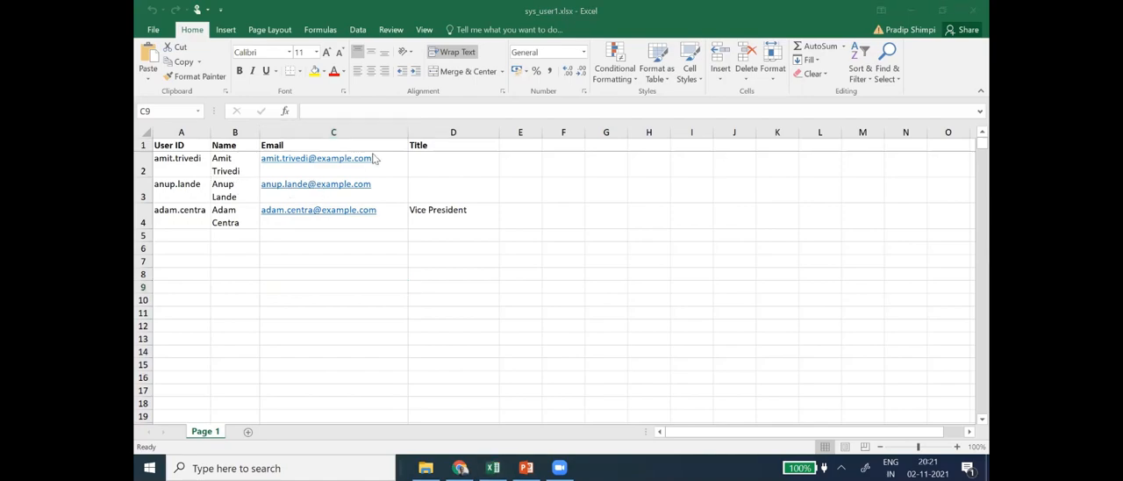
key(alt+Tab)
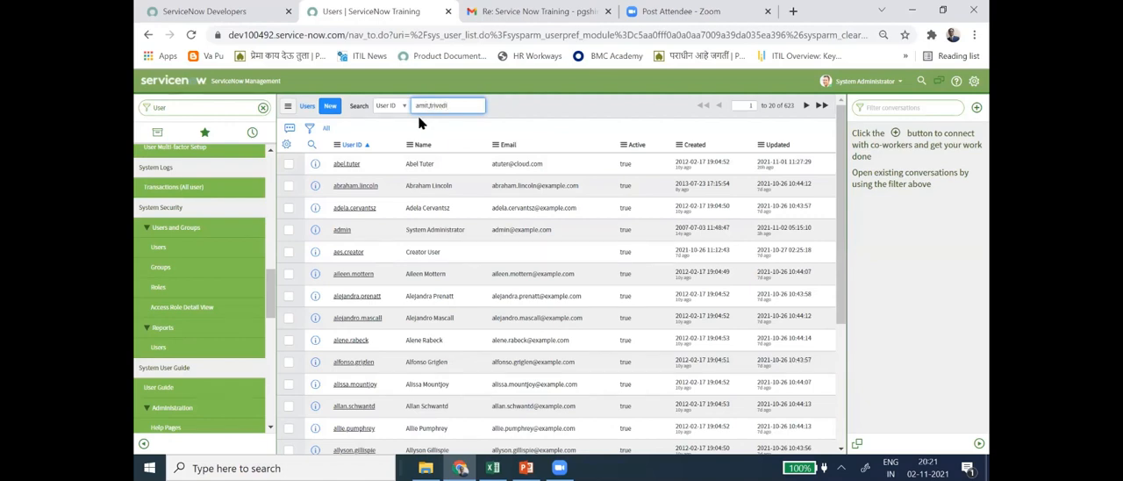
key(Return)
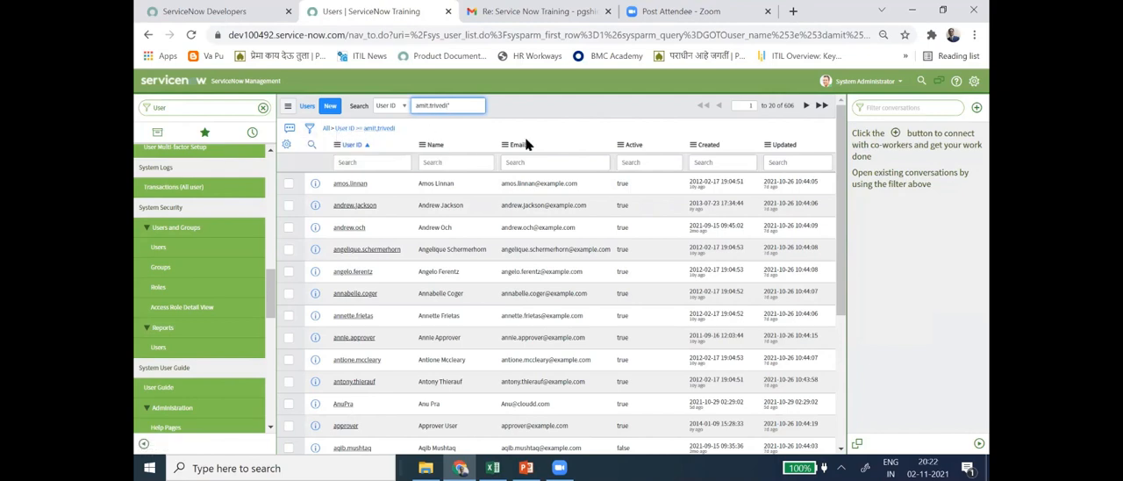
key(Return)
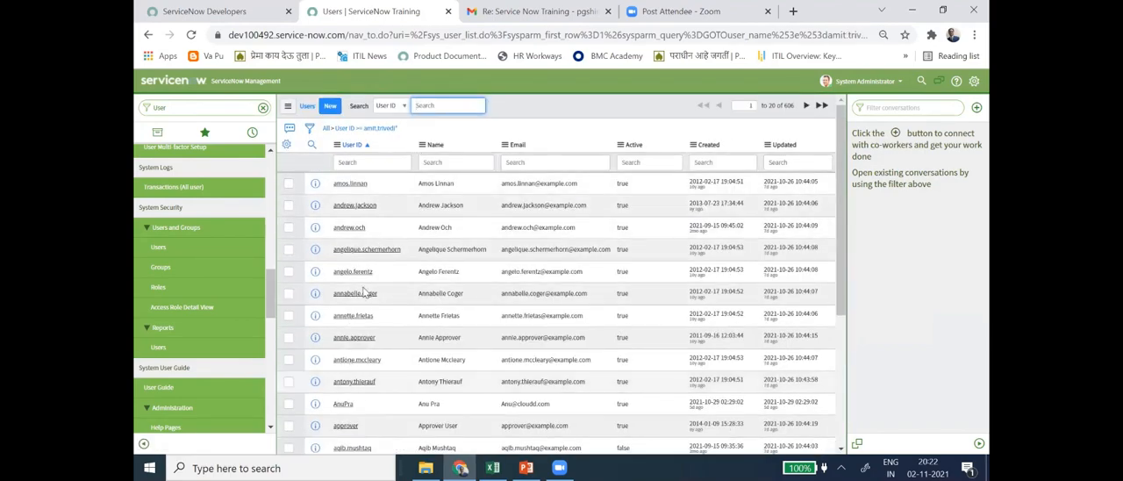
- Search the Users list by Email for the first user's address, copied from cell C2 of the Excel workbook
click(399, 105)
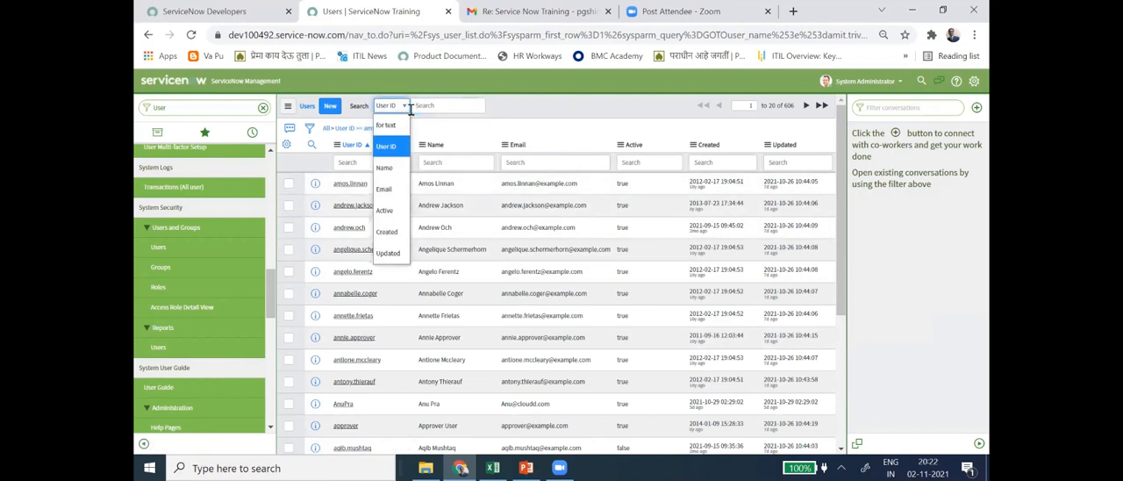
click(388, 189)
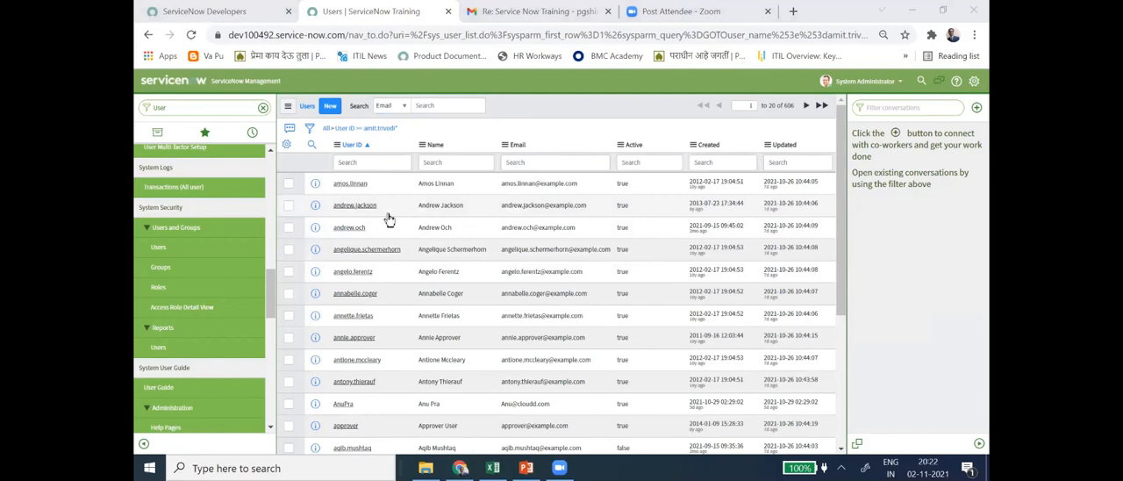
key(alt+Tab)
click(285, 159)
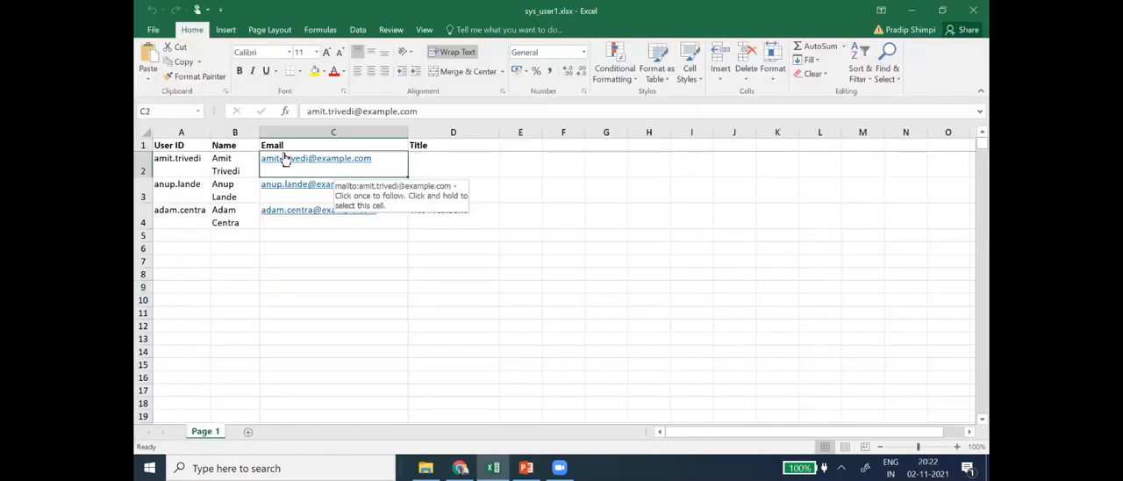
key(F2)
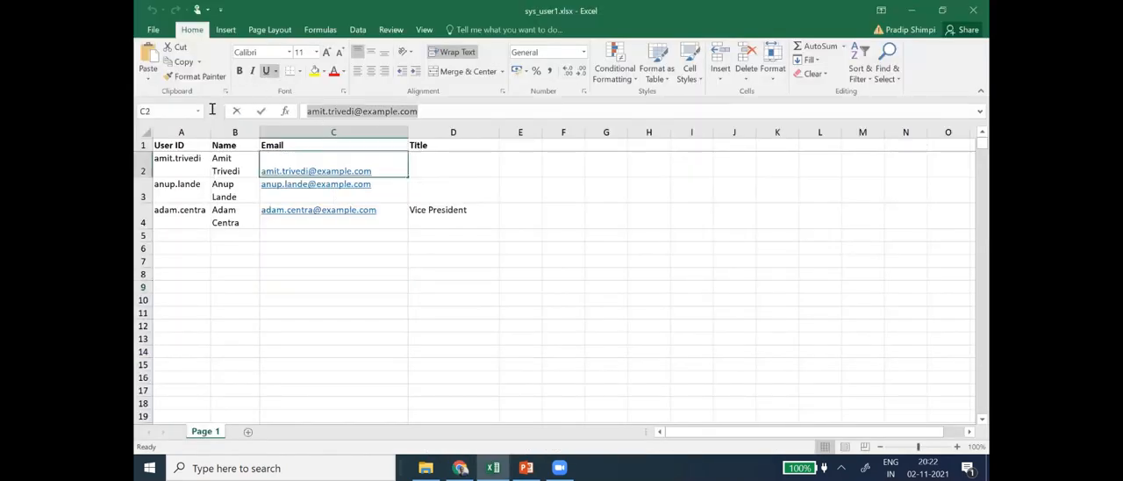
key(alt+Tab)
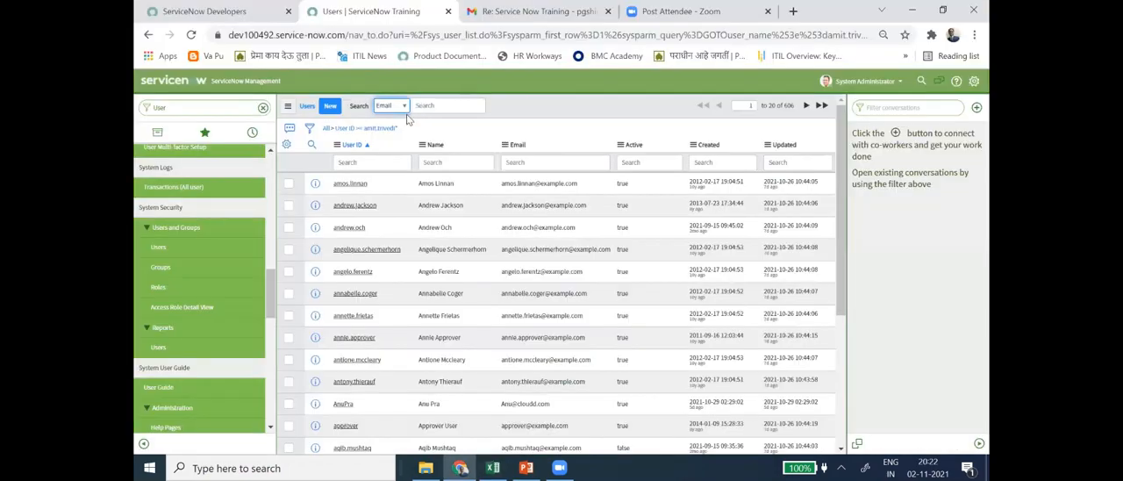
click(431, 107)
key(ctrl+v)
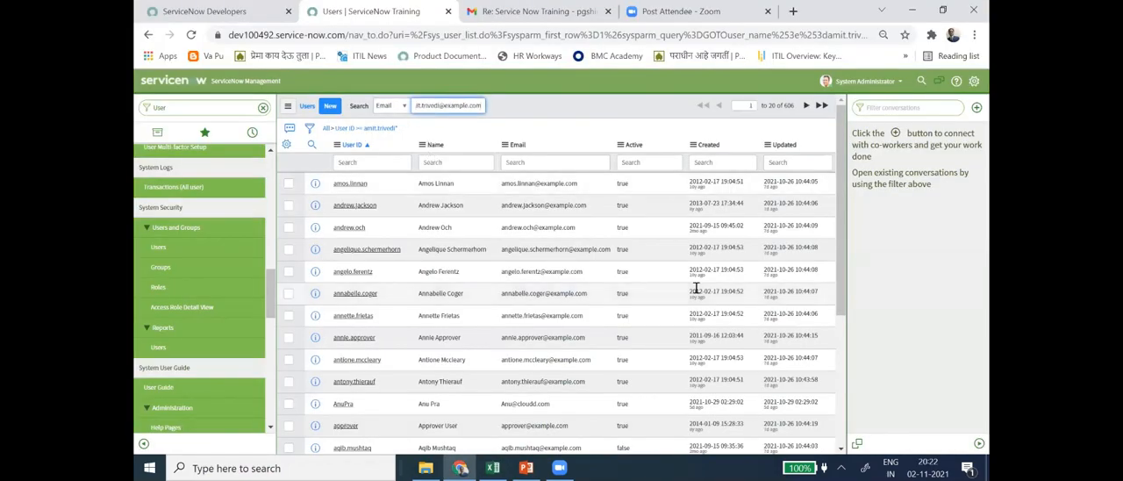
key(Return)
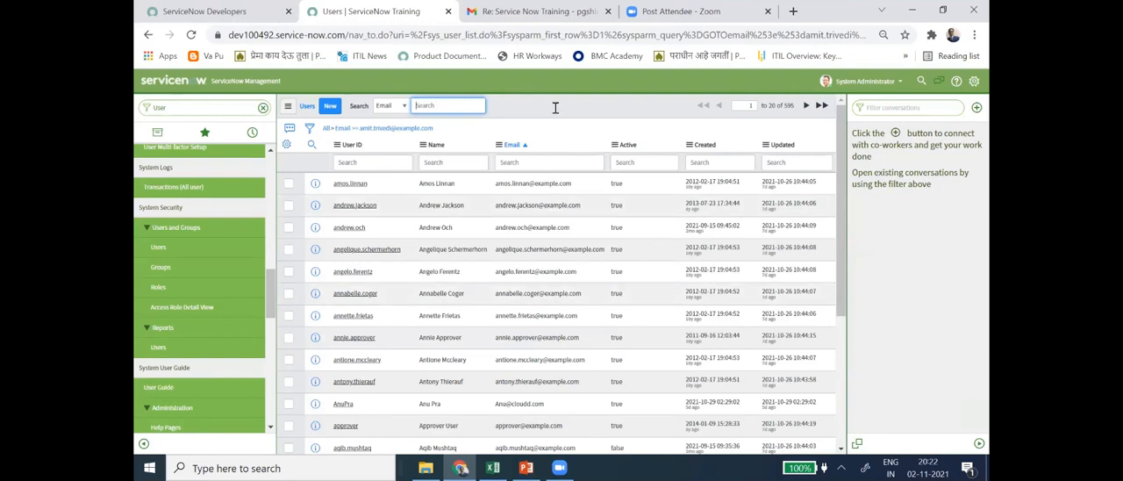
- Search by Email again, using only the part of the first user's address up to the @ sign
key(ctrl+v)
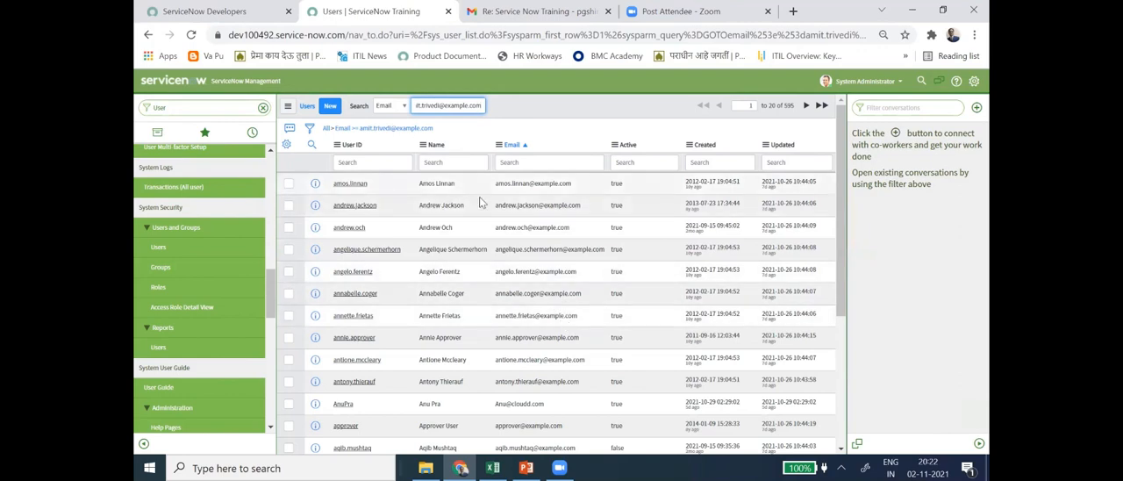
key(BackSpace)
key(BackSpace)
key(BackSpace)
key(BackSpace)
key(BackSpace)
key(BackSpace)
key(BackSpace)
key(BackSpace)
key(BackSpace)
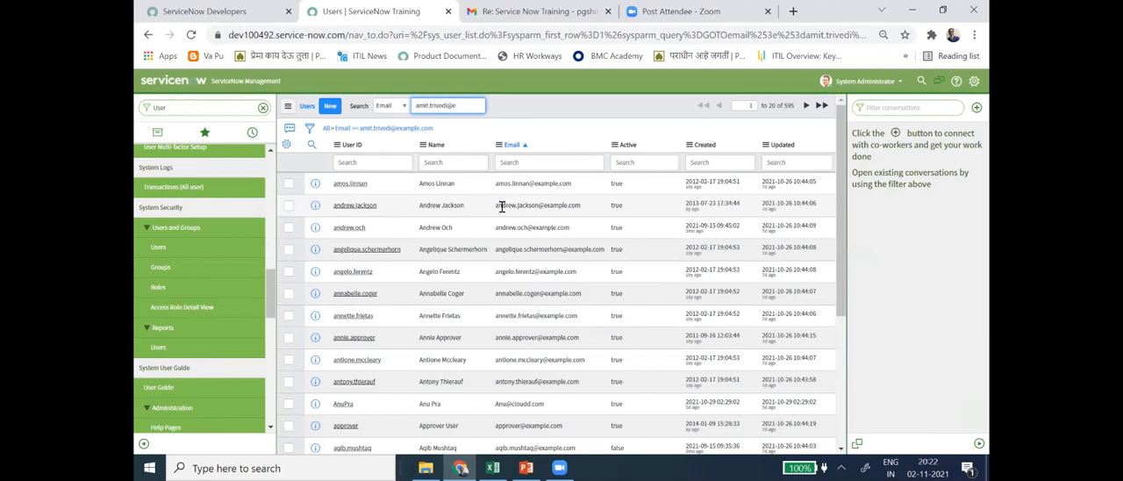
key(BackSpace)
key(BackSpace)
key(BackSpace)
key(BackSpace)
key(BackSpace)
key(BackSpace)
key(BackSpace)
key(BackSpace)
key(BackSpace)
key(BackSpace)
key(BackSpace)
key(BackSpace)
key(BackSpace)
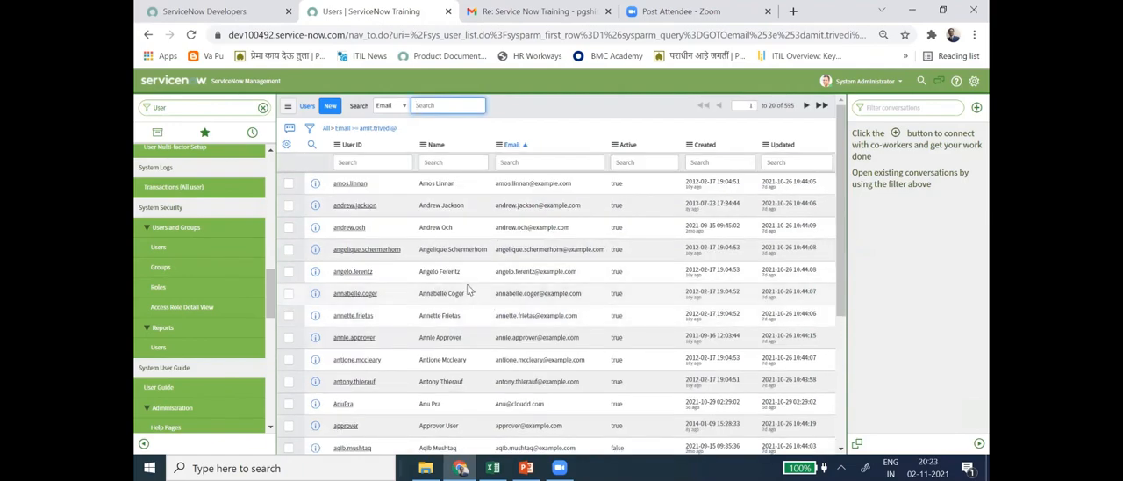
- Search the Users list by Name for the first workbook user's full name and look through the results for a match
click(391, 106)
click(387, 168)
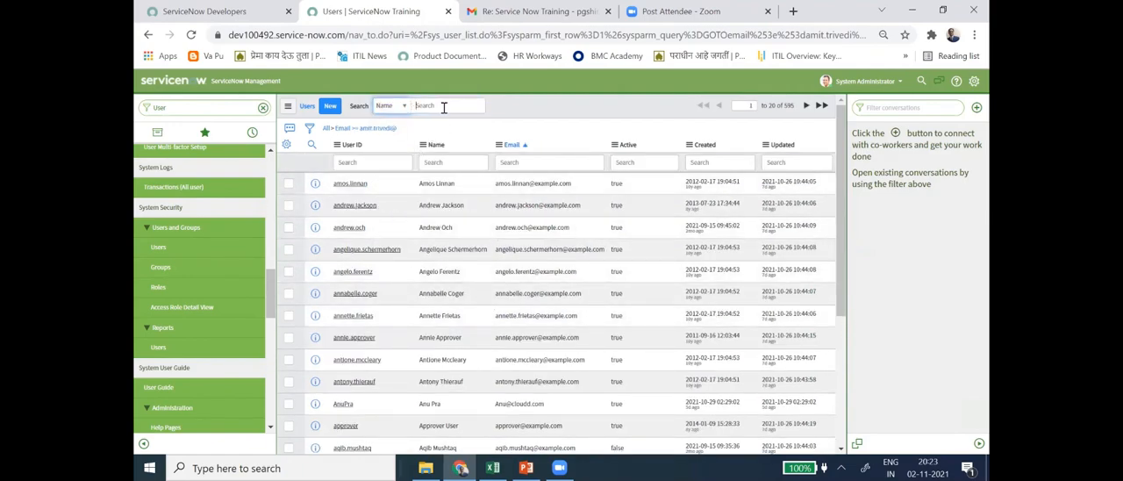
click(465, 109)
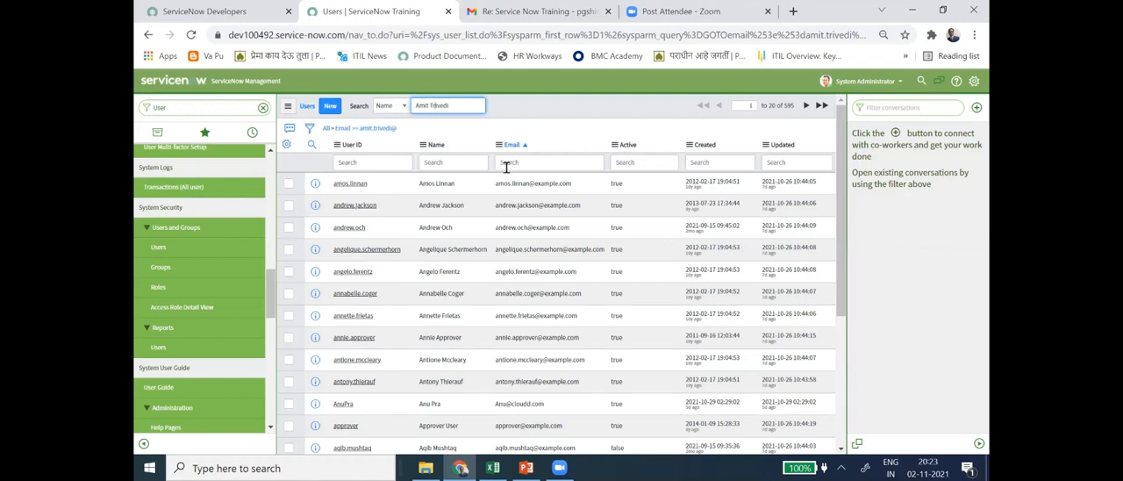
key(Return)
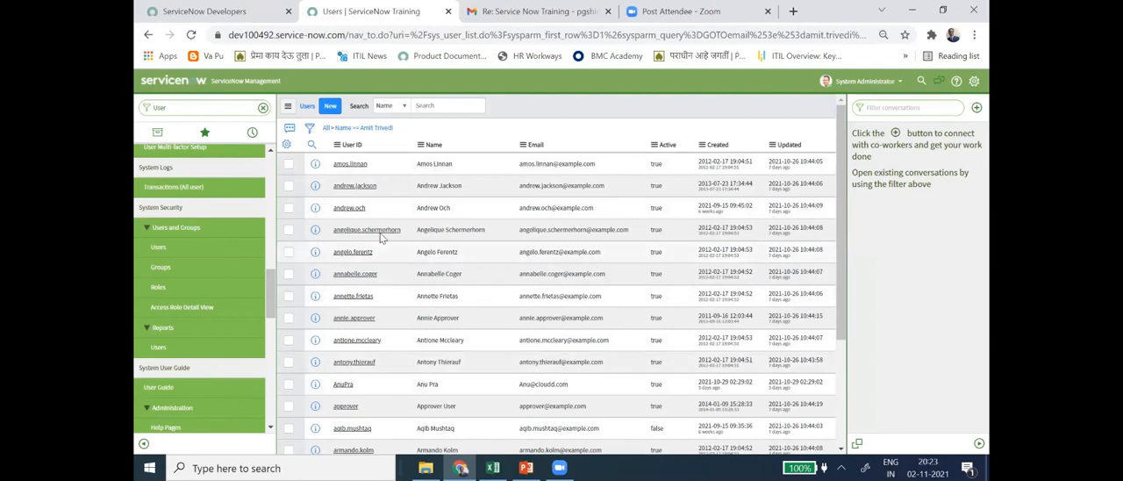
scroll(382, 338, down, 3)
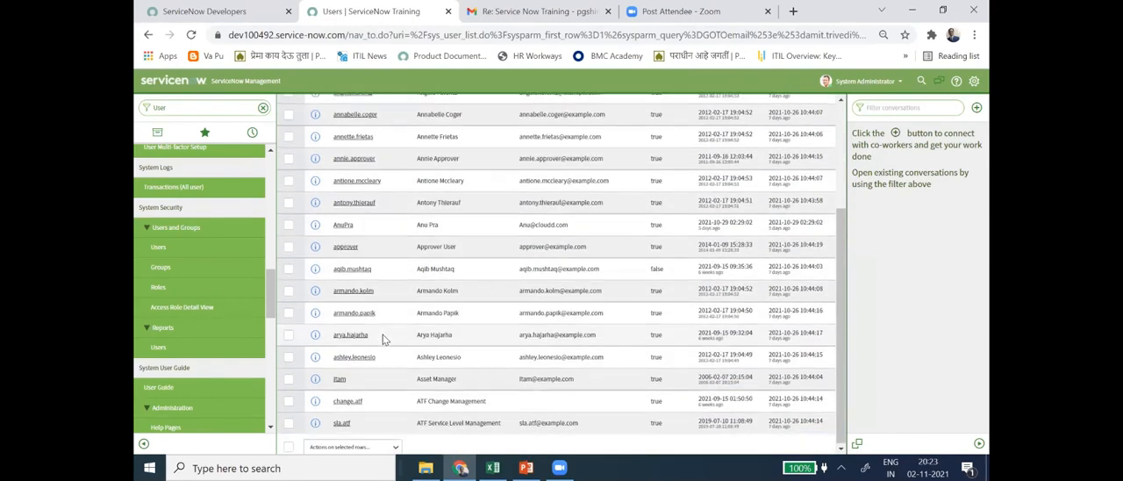
scroll(395, 377, up, 5)
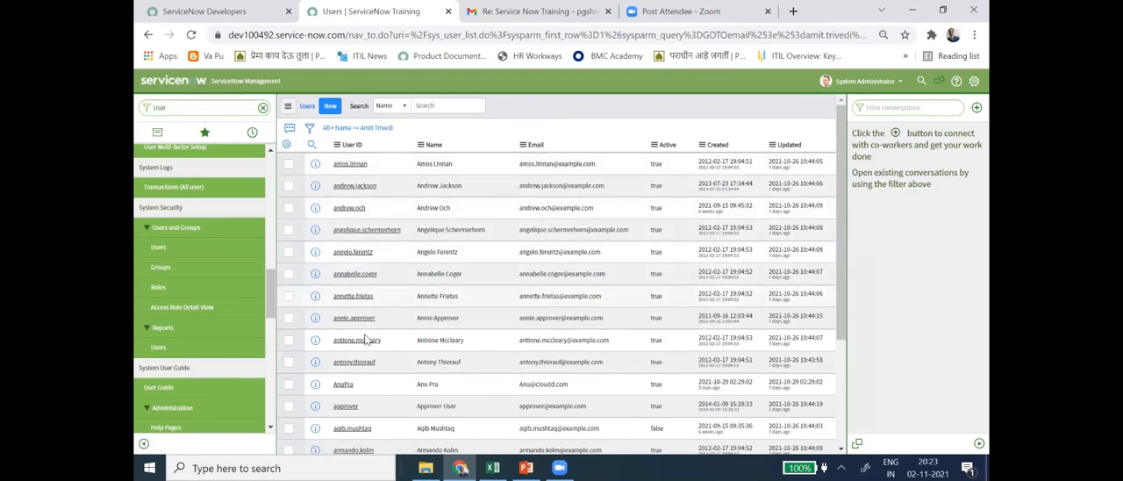
scroll(349, 424, down, 3)
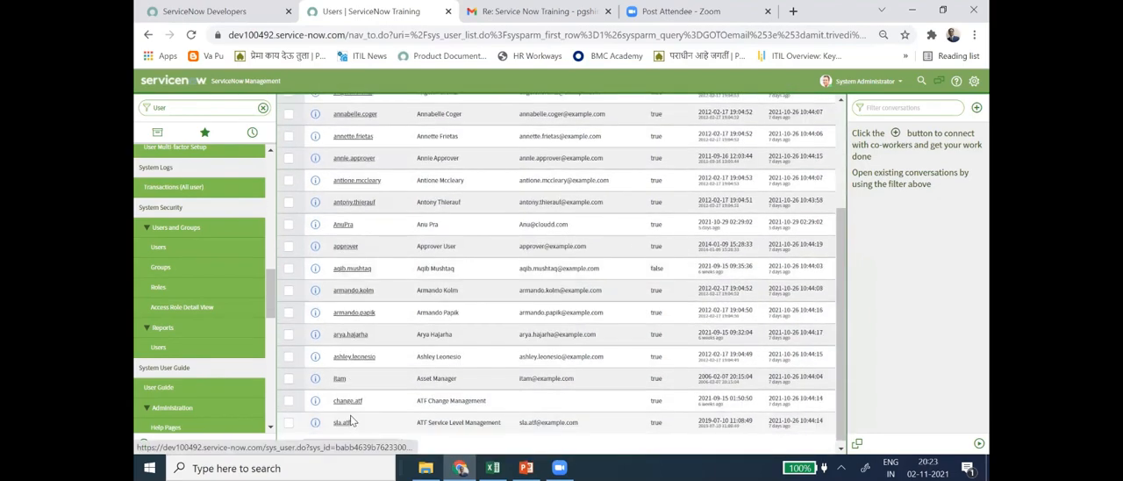
scroll(348, 417, up, 5)
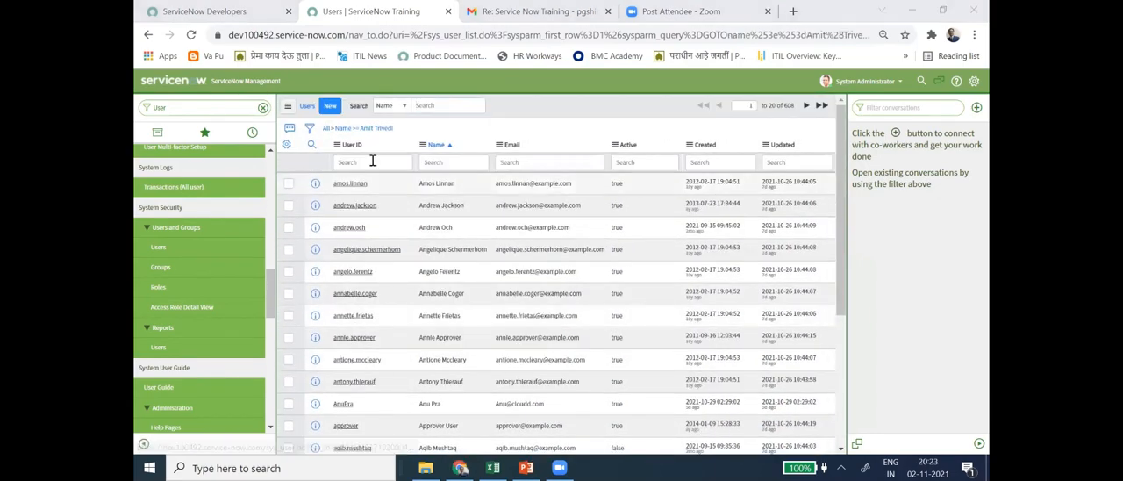
- Compare the users in the sys_user1.xlsx workbook with the records in the name-filtered ServiceNow Users list
key(alt+Tab)
key(Tab)
key(Tab)
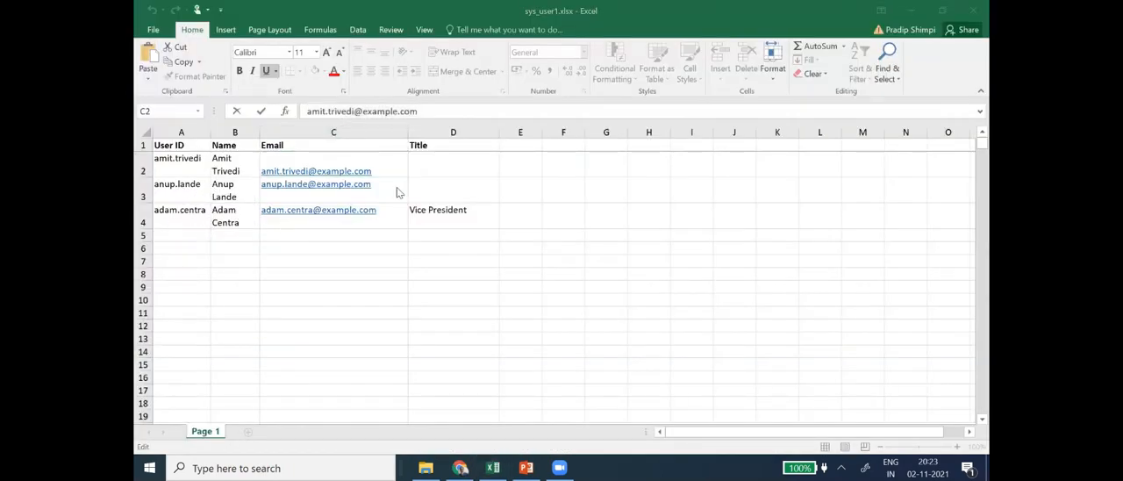
key(alt+Tab)
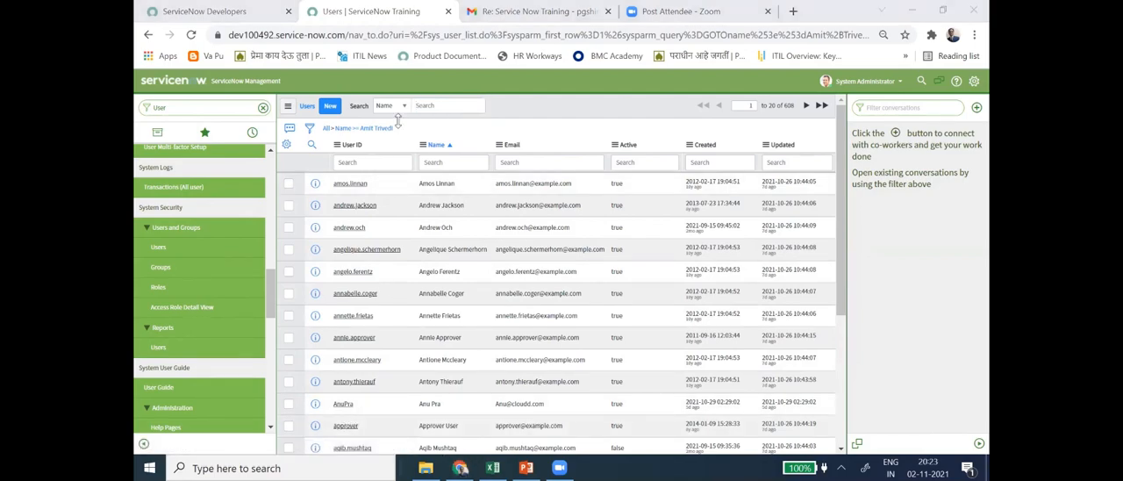
key(alt+Tab)
key(alt+Tab)
key(alt+Tab)
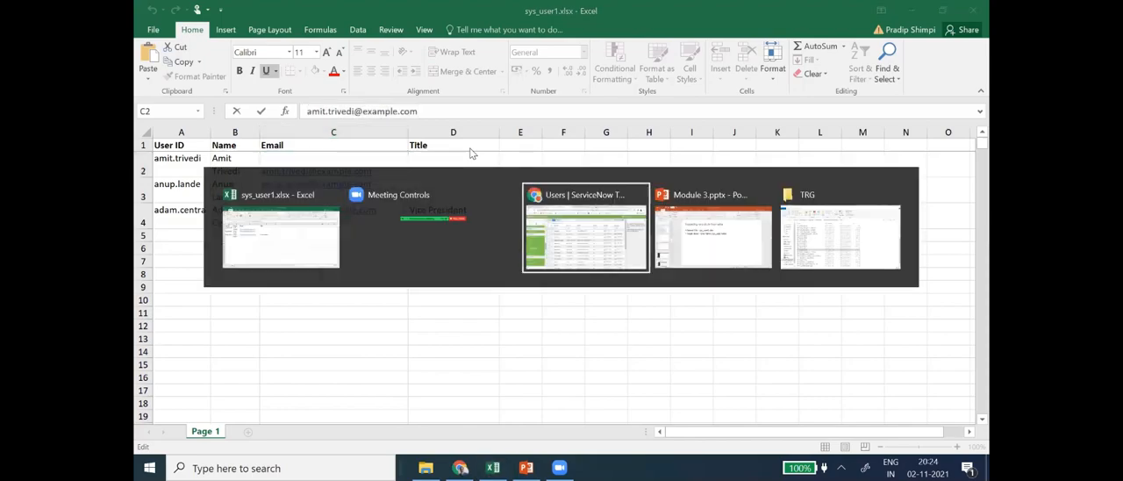
scroll(382, 289, down, 3)
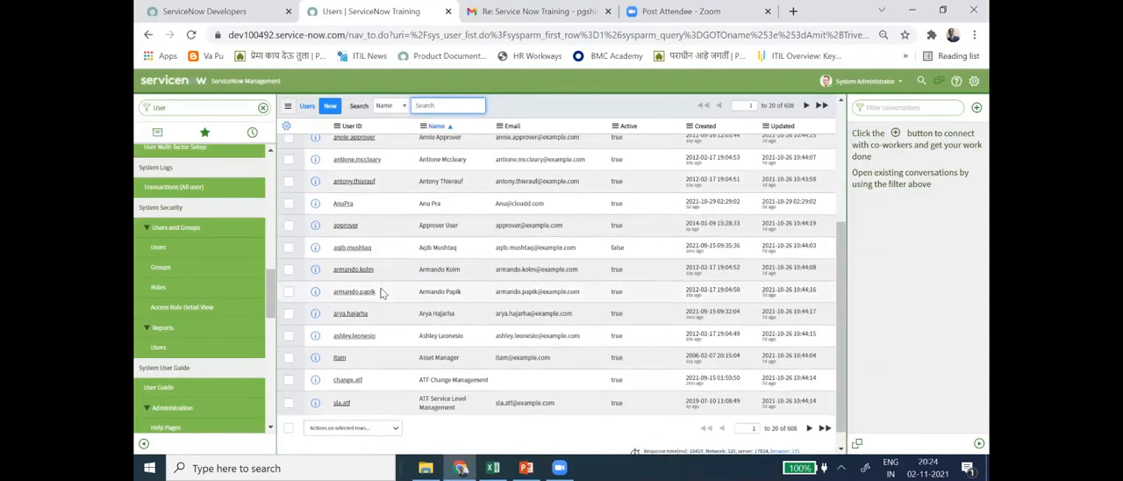
scroll(381, 290, up, 4)
scroll(383, 293, down, 4)
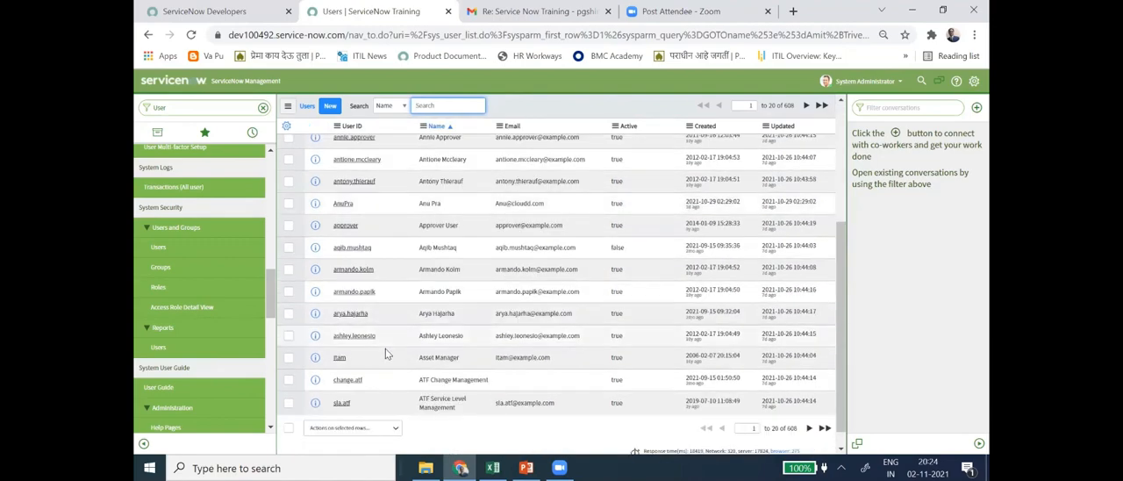
scroll(388, 342, up, 3)
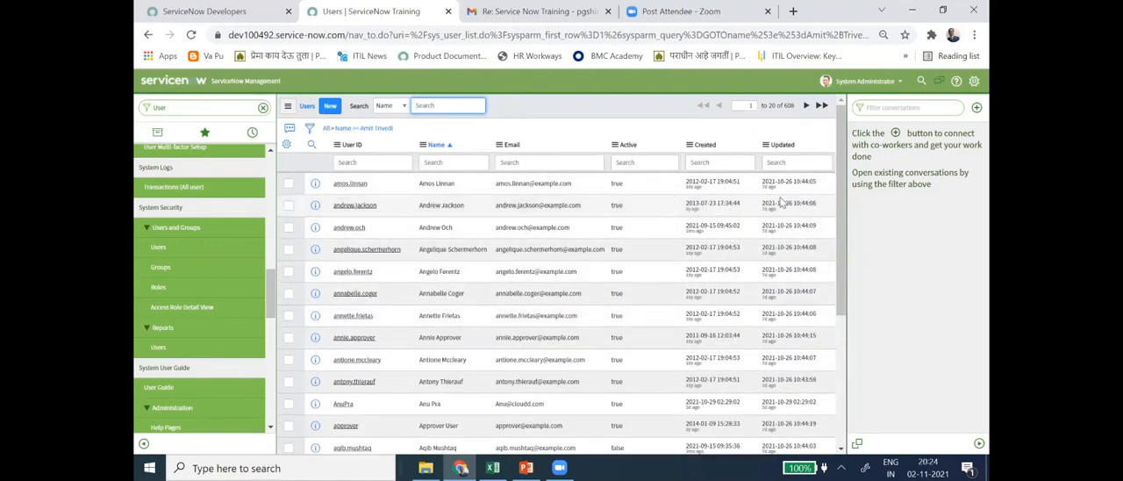
key(alt+Tab)
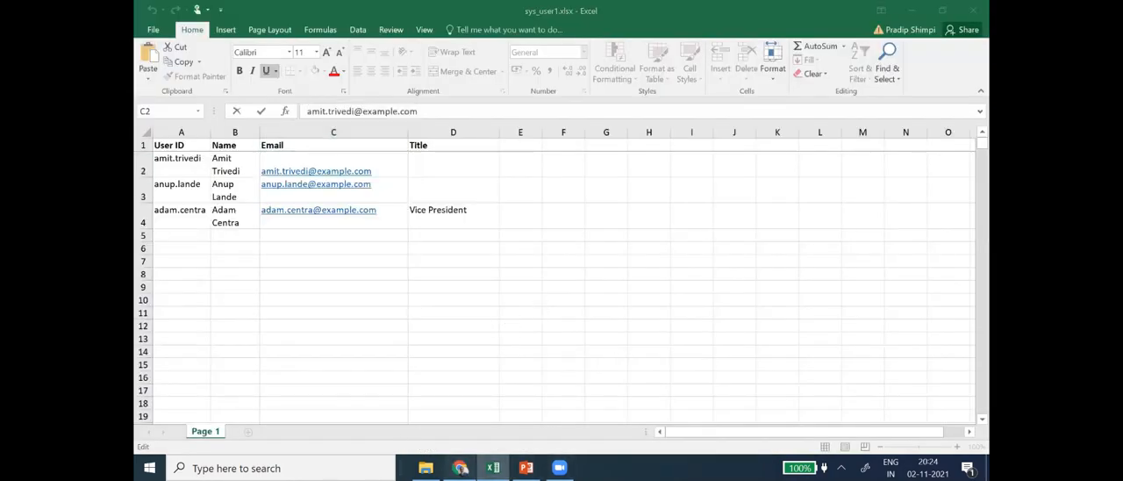
key(alt+Tab)
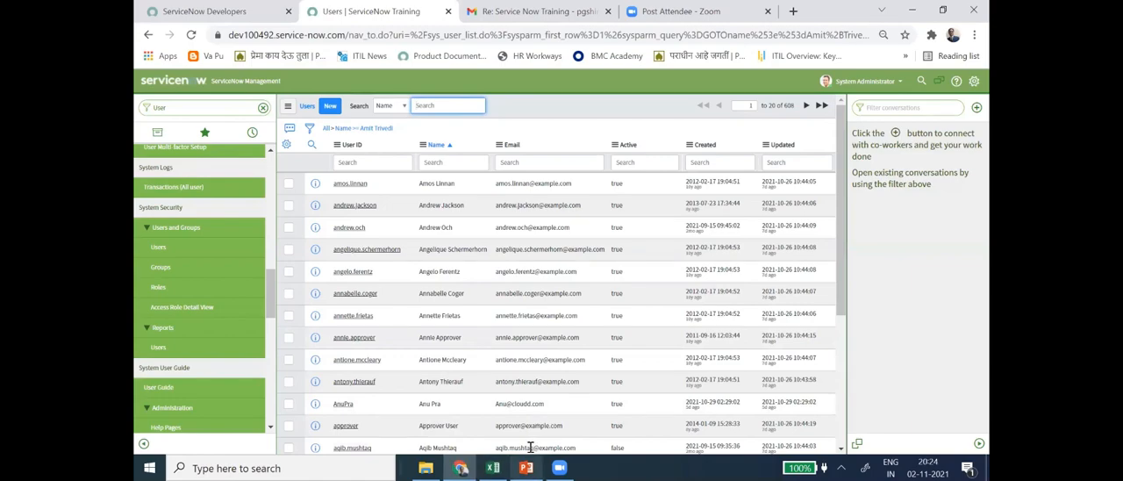
- Switch to the Module 3.pptx presentation in PowerPoint and view slide 31 on loading data for the User table import
key(alt+Tab)
key(alt+Tab)
key(alt+Tab)
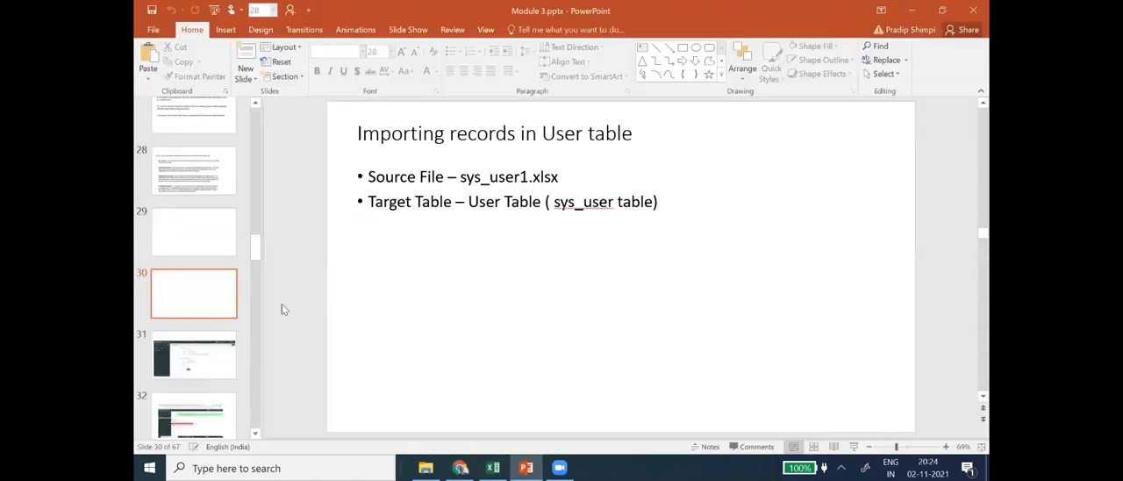
click(186, 357)
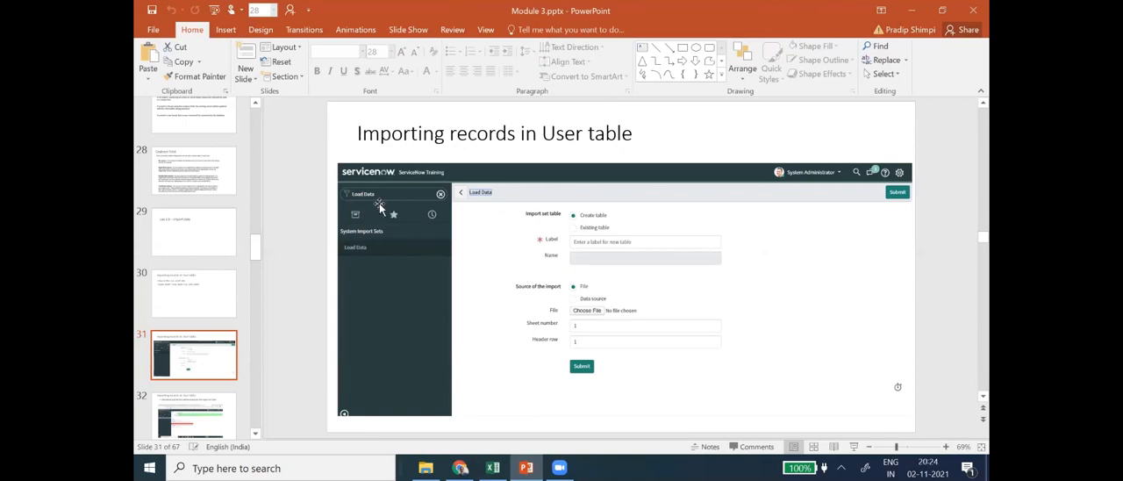
- Back in ServiceNow, filter the navigator for "Load" and open Load Data under System Import Sets
key(alt+Tab)
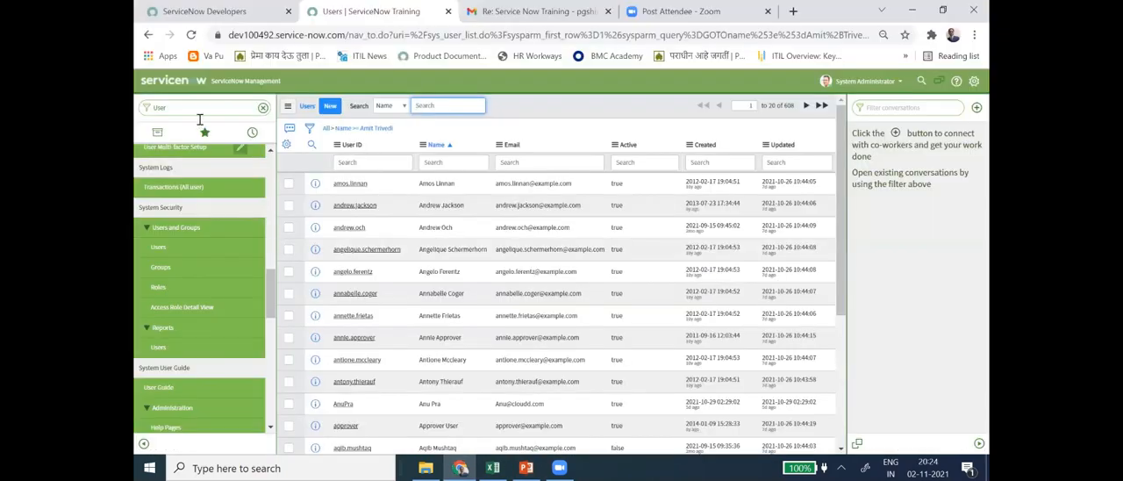
click(262, 107)
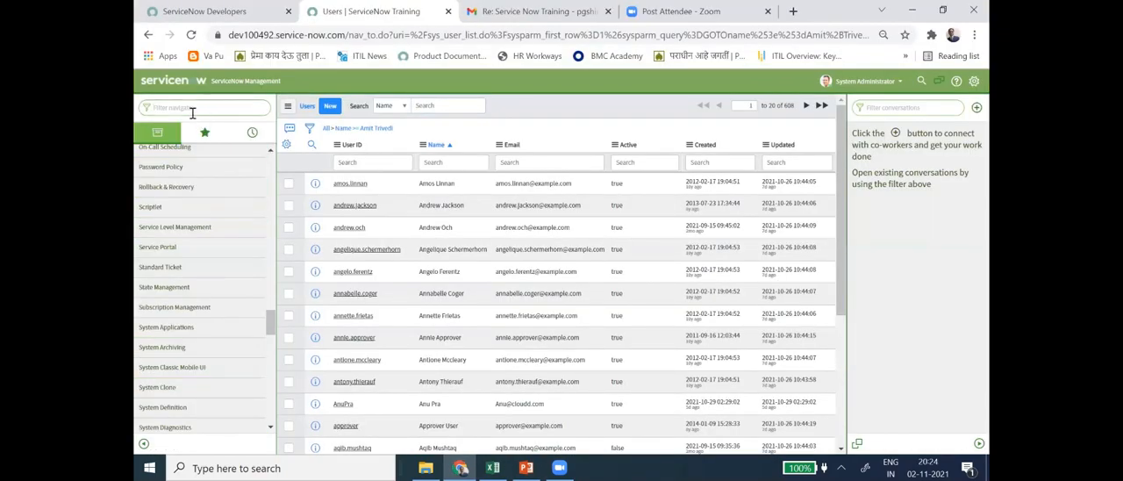
text(Load)
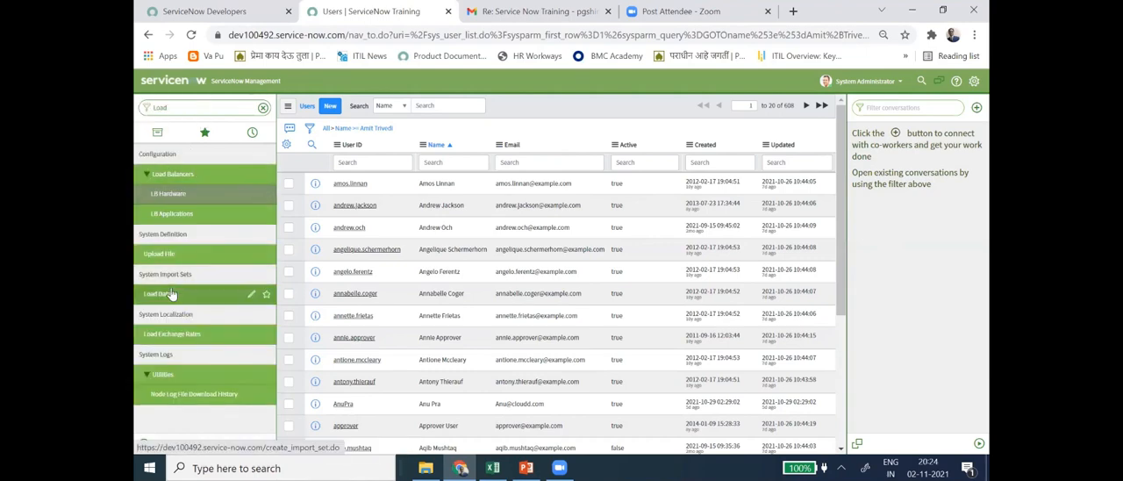
key(alt+Tab)
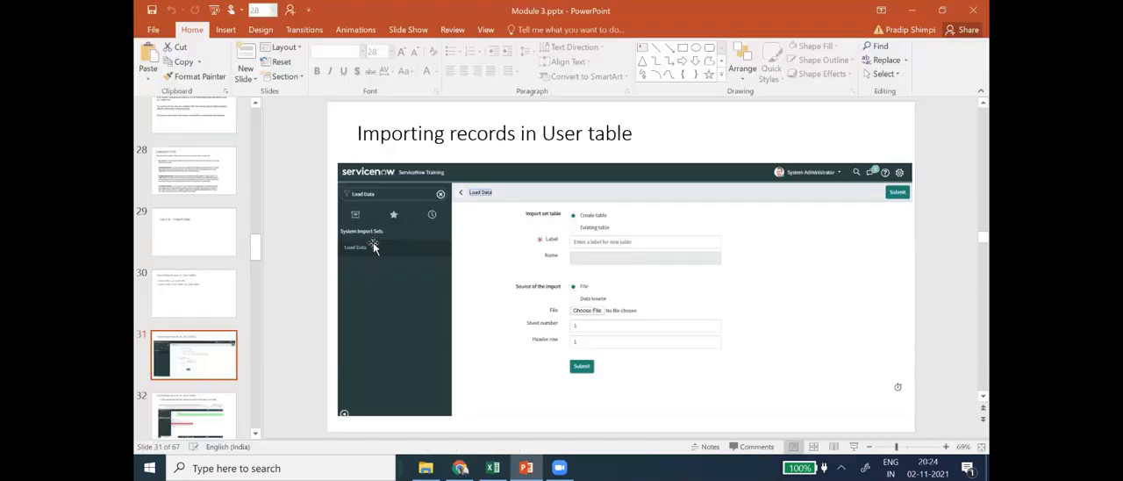
key(alt+Tab)
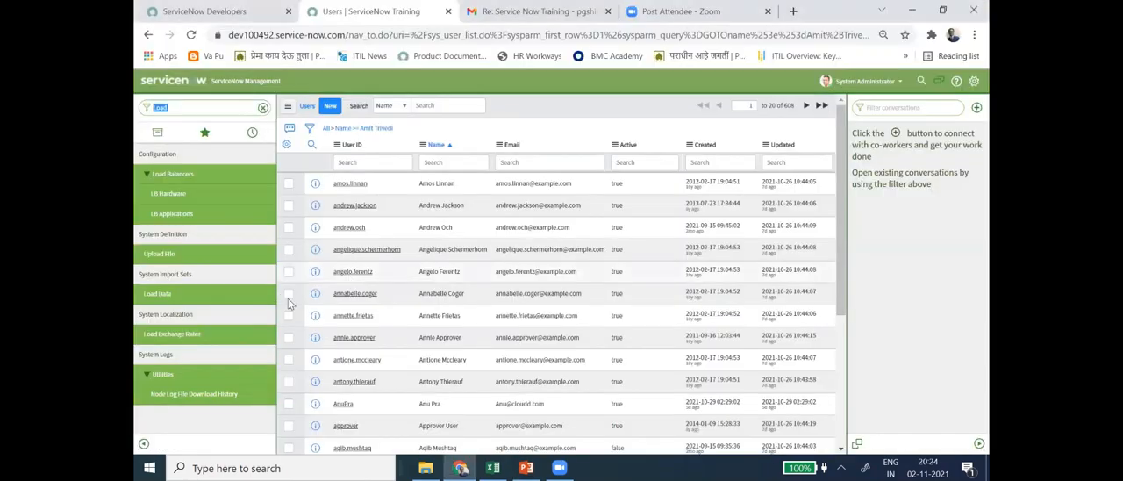
click(160, 298)
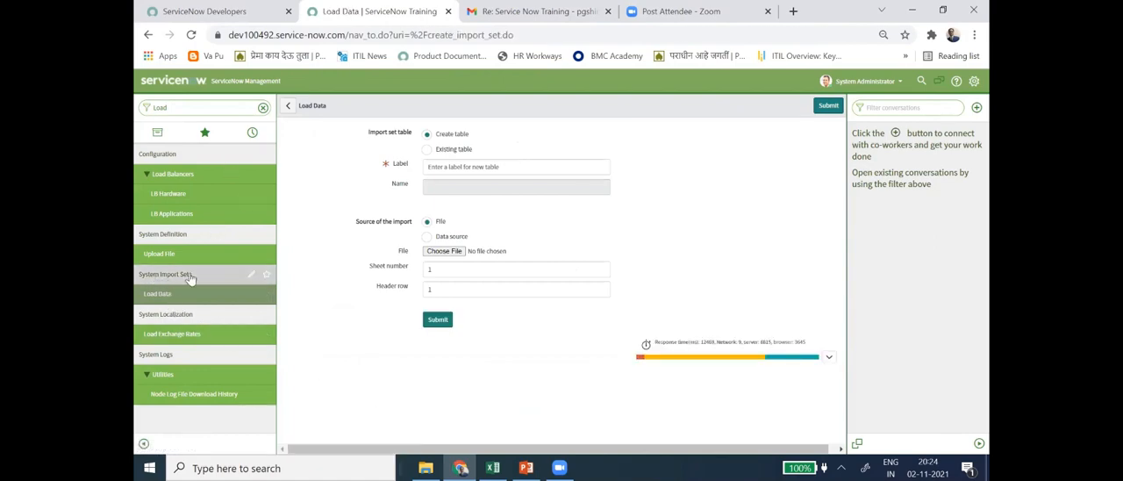
- Review the Import Set slide 23 and the Import sets – Steps slide 25 in PowerPoint, then return to ServiceNow's Load Data form
key(alt+Tab)
scroll(185, 239, up, 7)
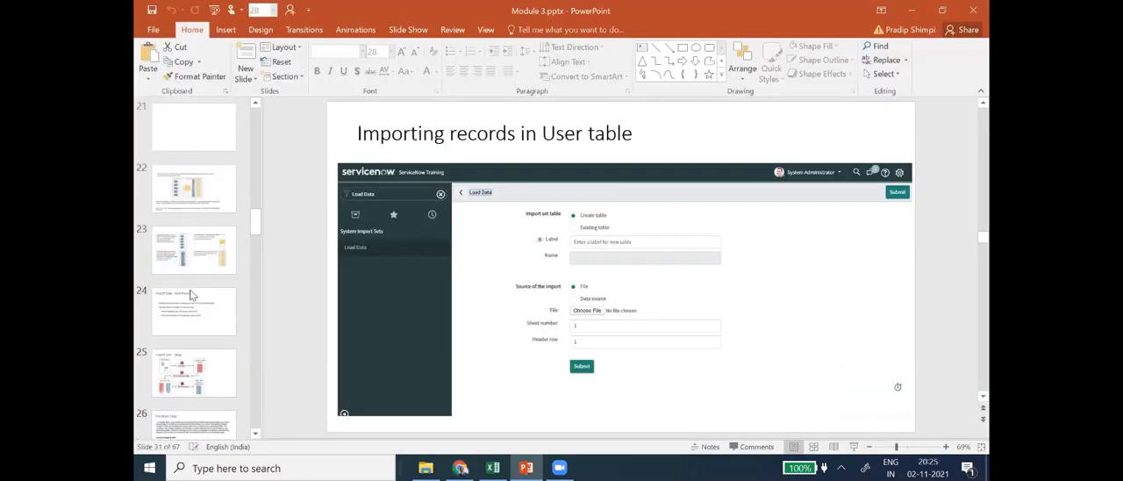
click(207, 264)
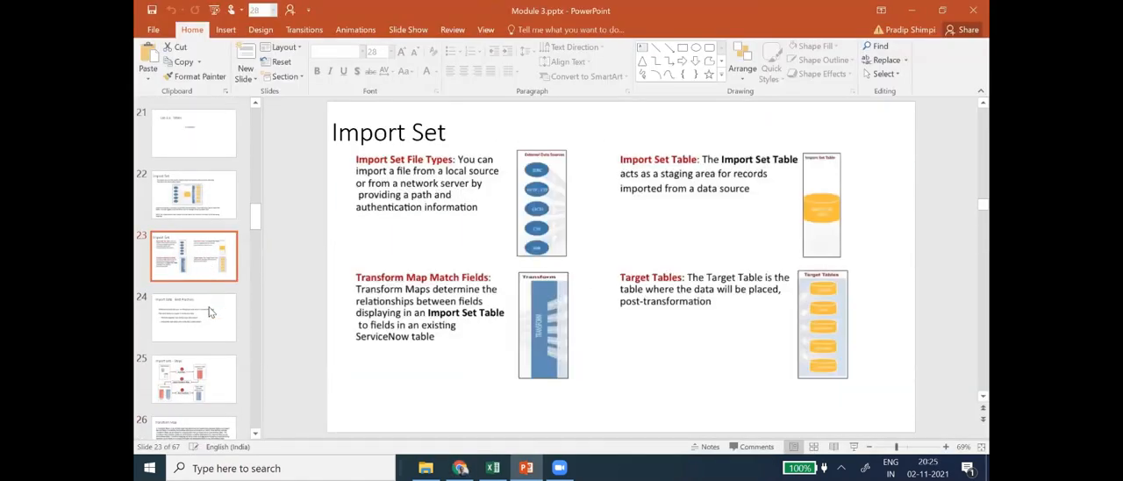
scroll(203, 307, down, 2)
click(200, 305)
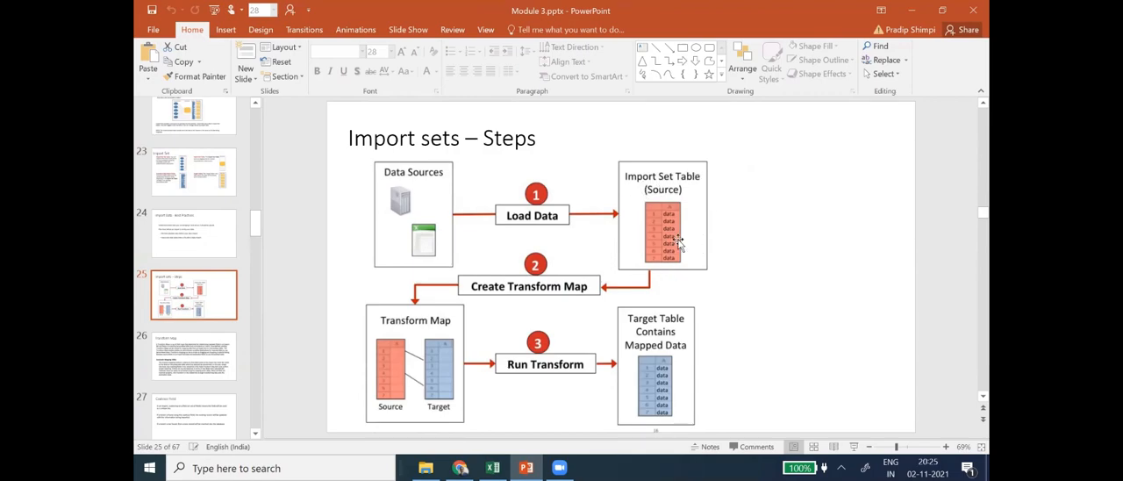
key(alt+Tab)
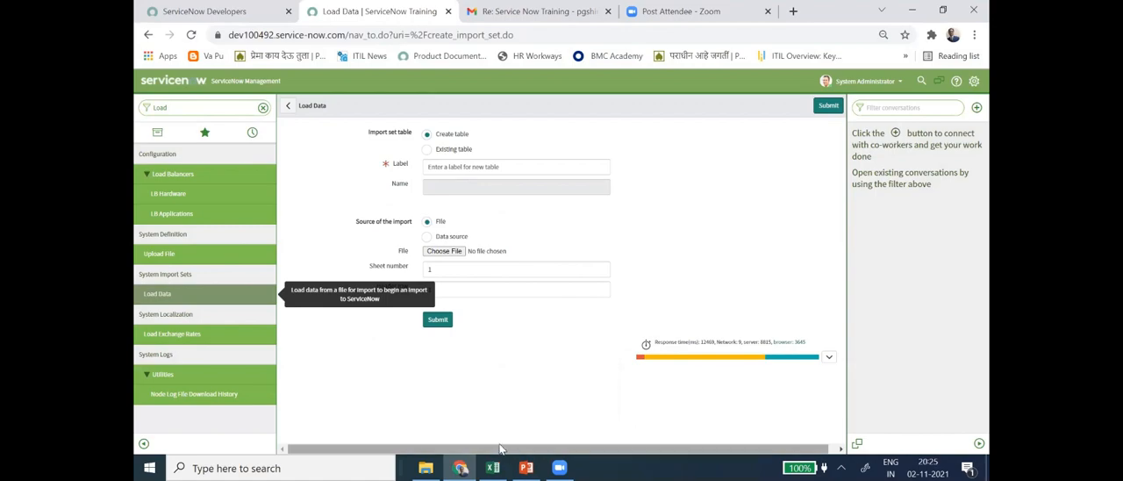
- Compare the Load Data form in ServiceNow with the import instructions on slides 31 and 32 of the PowerPoint presentation
key(alt+Tab)
key(alt+Tab)
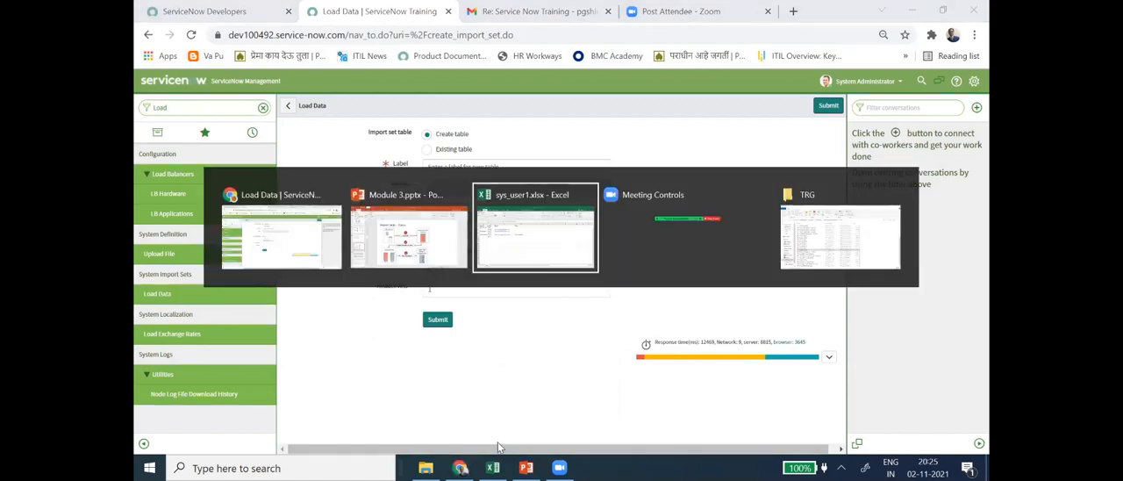
key(alt+Tab)
key(alt+Tab)
key(alt+Tab)
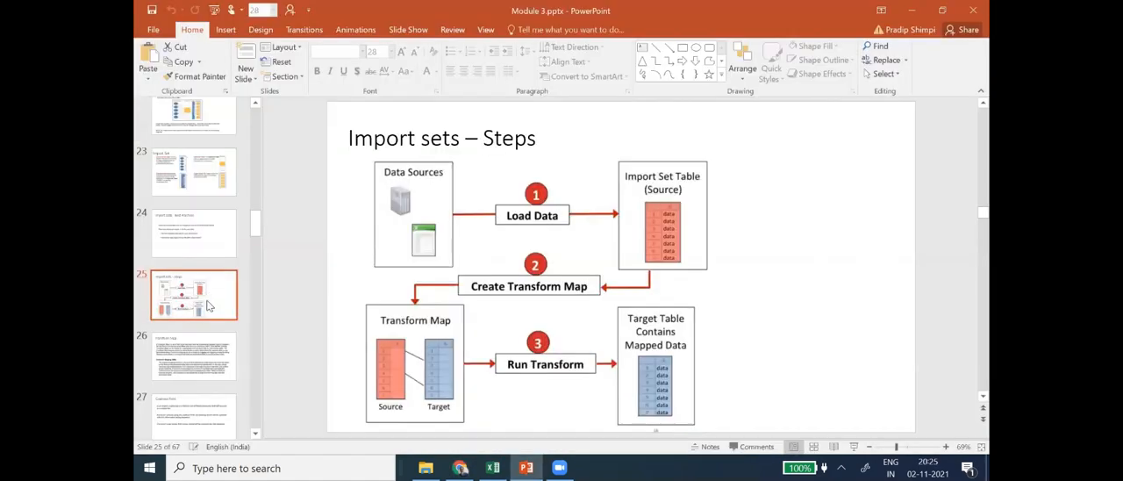
scroll(201, 251, down, 5)
click(201, 251)
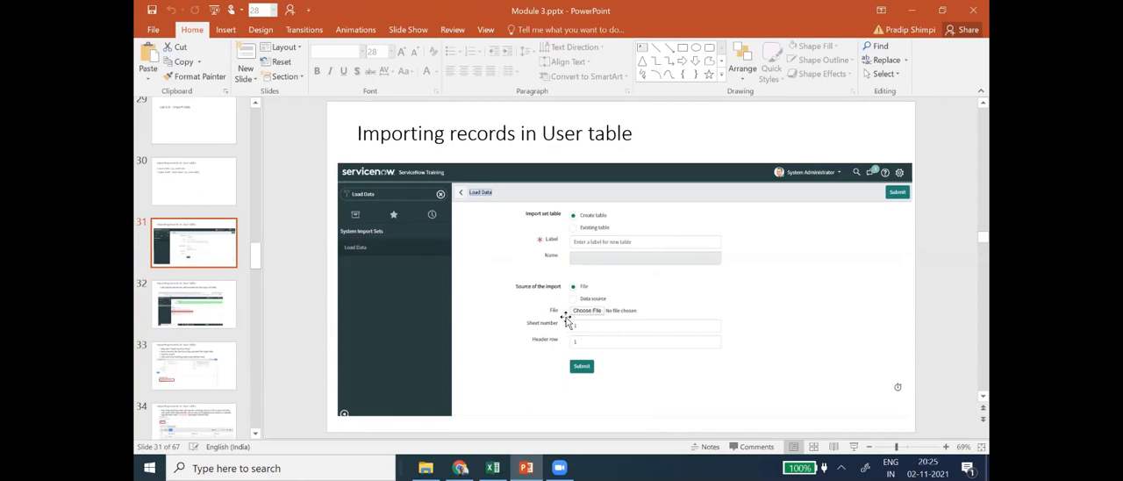
key(alt+Tab)
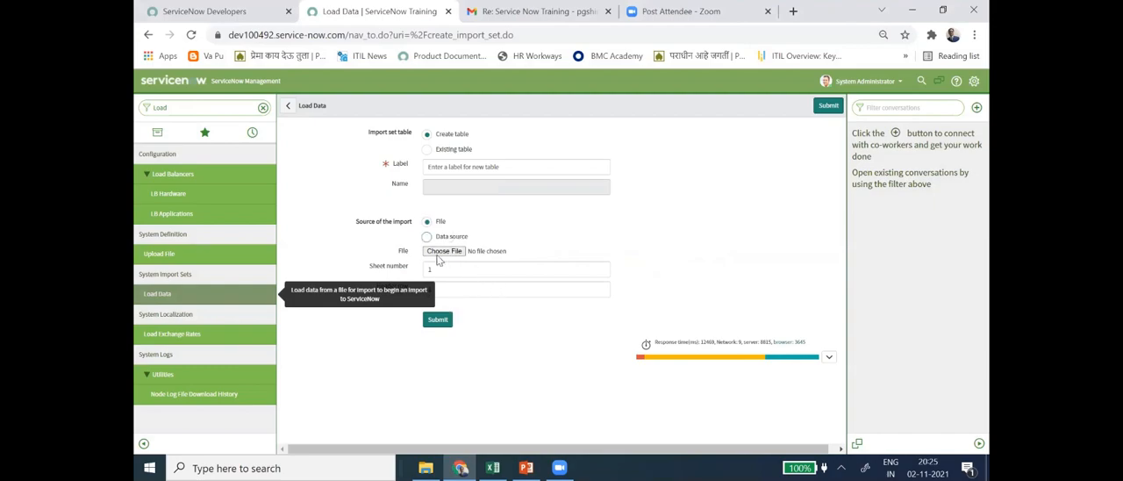
key(alt+Tab)
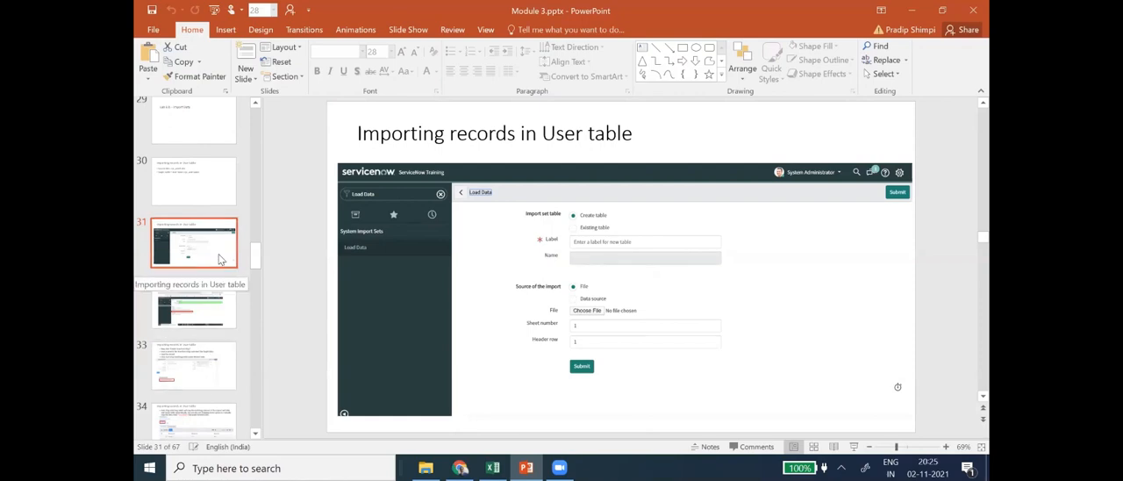
click(189, 304)
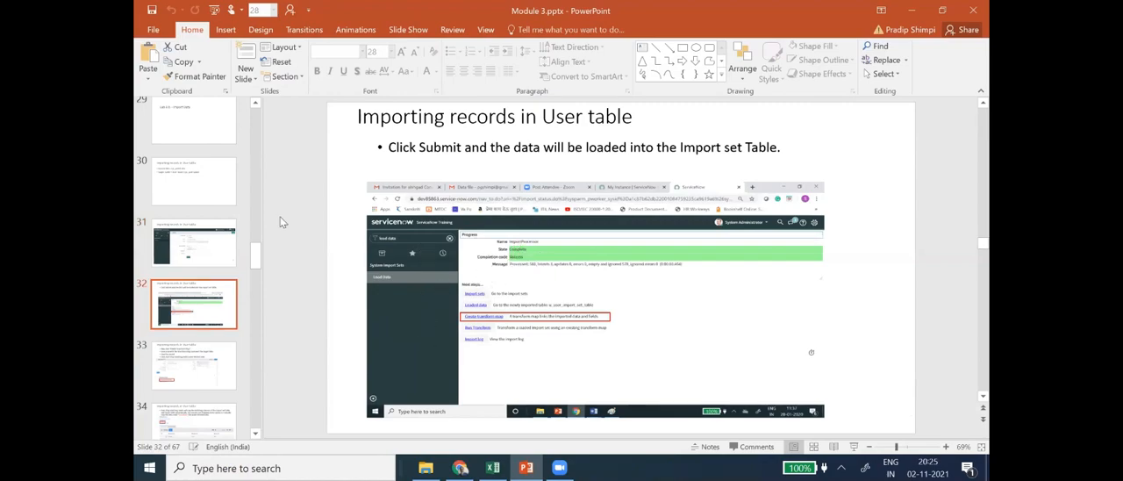
click(206, 252)
key(alt+Tab)
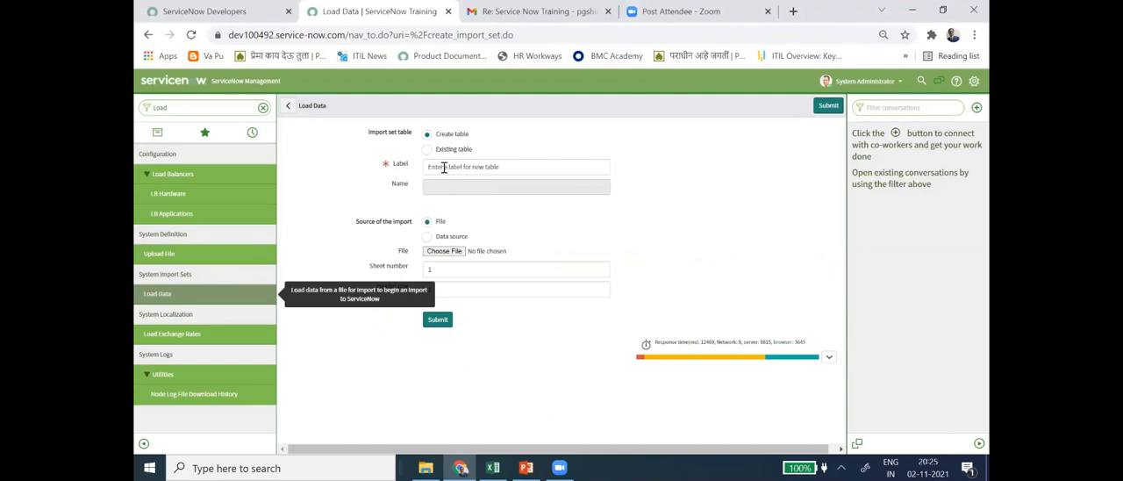
- Label the new import set table "Lab Iport Set Table" in the Load Data form
click(444, 166)
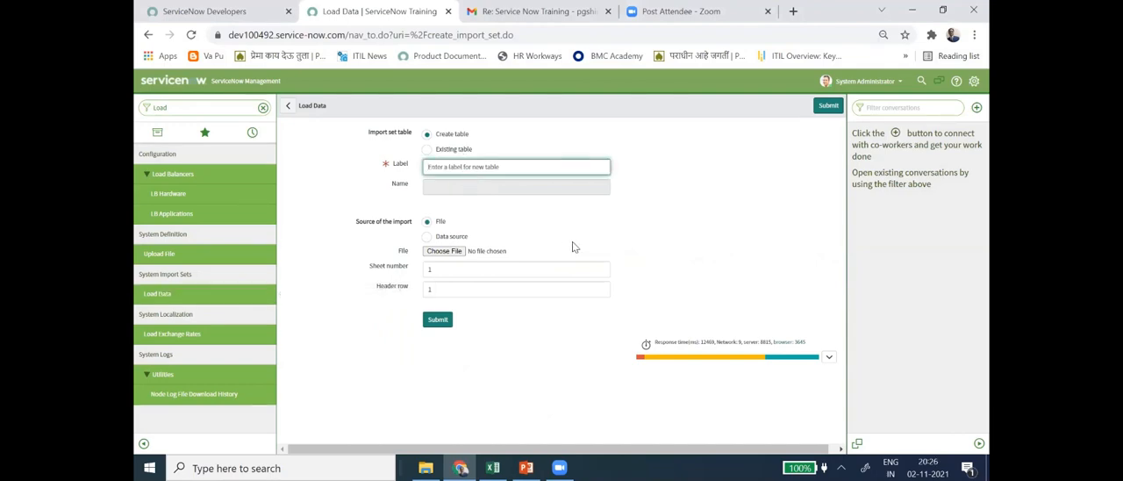
text(()
key(BackSpace)
key(BackSpace)
key(BackSpace)
text(Lab Iport Set  Table)
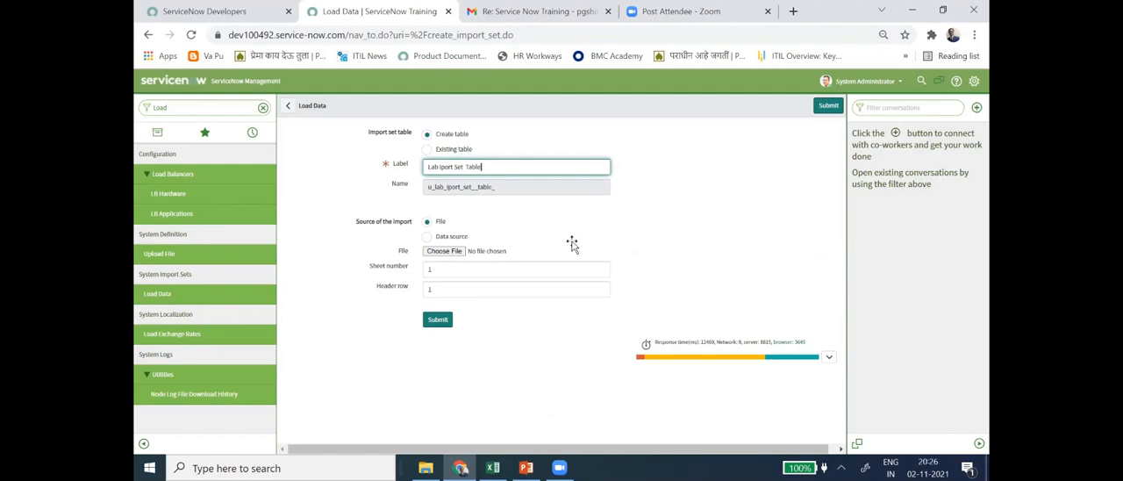
- Switch to PowerPoint and examine slide 32's import progress screenshot, including the Create transform map link
key(alt+Tab)
key(alt+Tab)
key(alt+Tab)
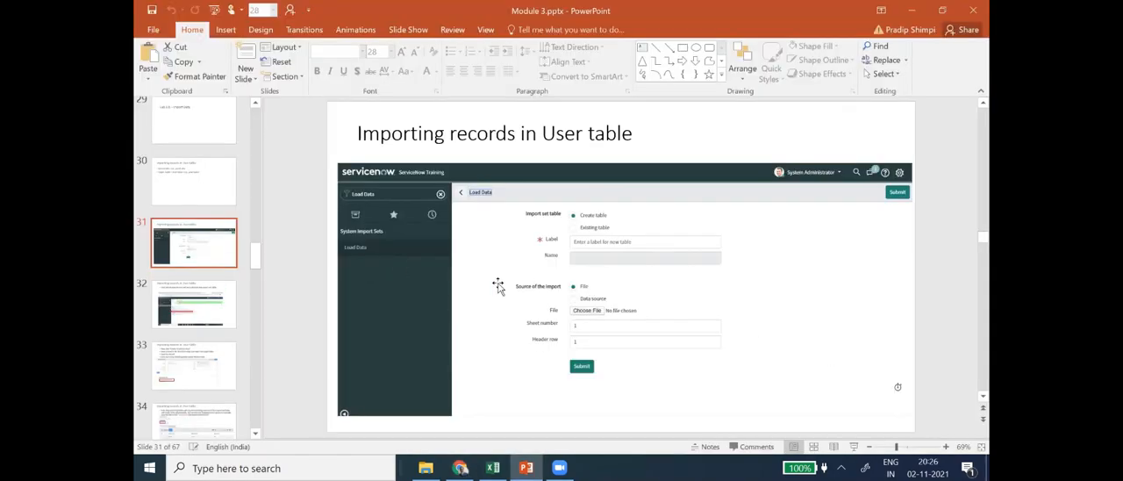
click(214, 298)
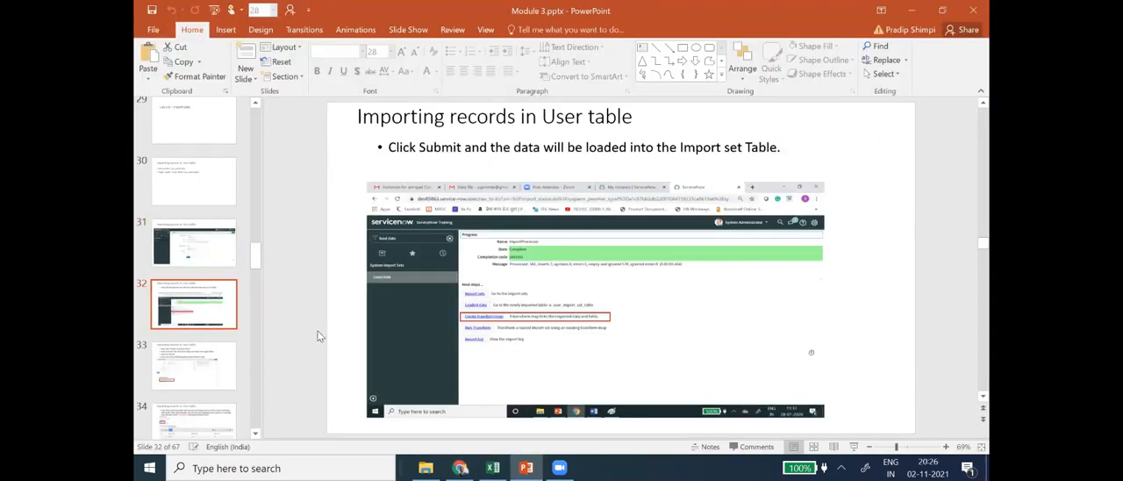
scroll(307, 329, up, 5)
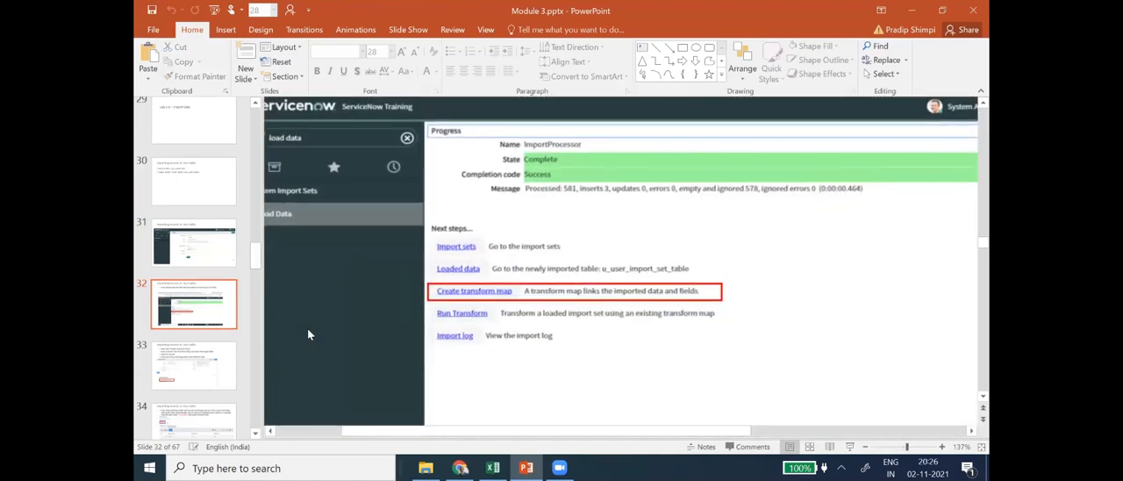
scroll(308, 332, down, 4)
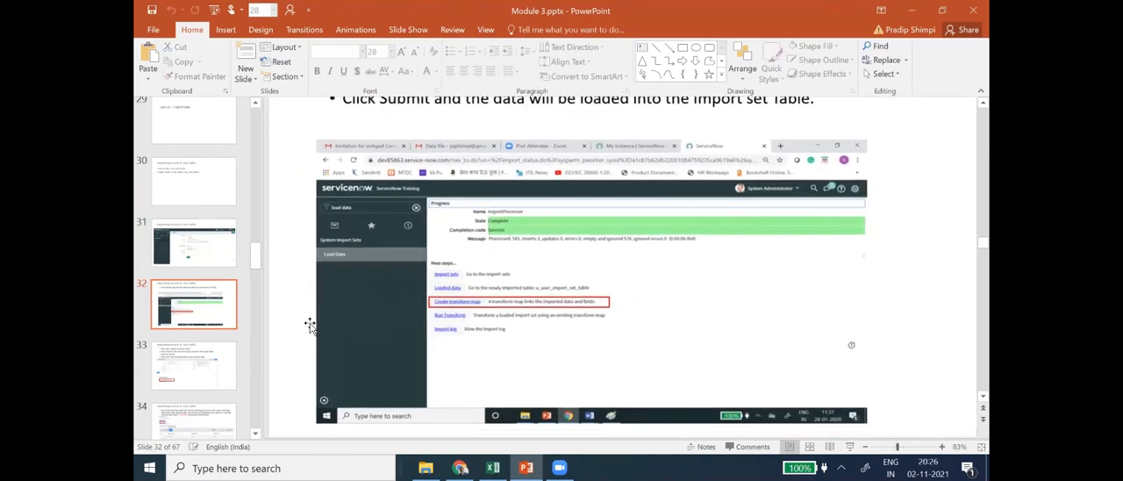
scroll(309, 329, down, 2)
scroll(421, 261, up, 1)
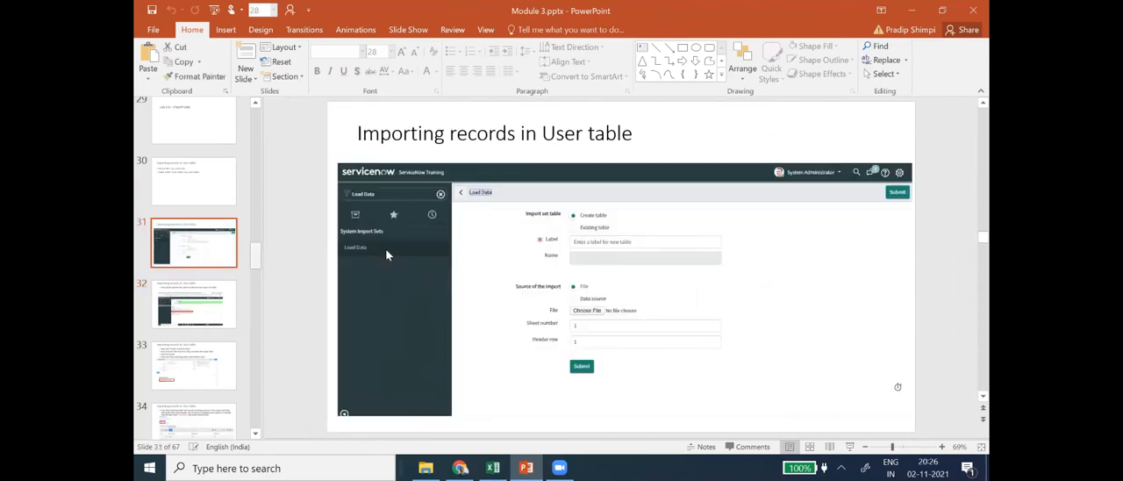
- Return to ServiceNow, start choosing the import source file and look through the TRG folder for it
key(alt+Tab)
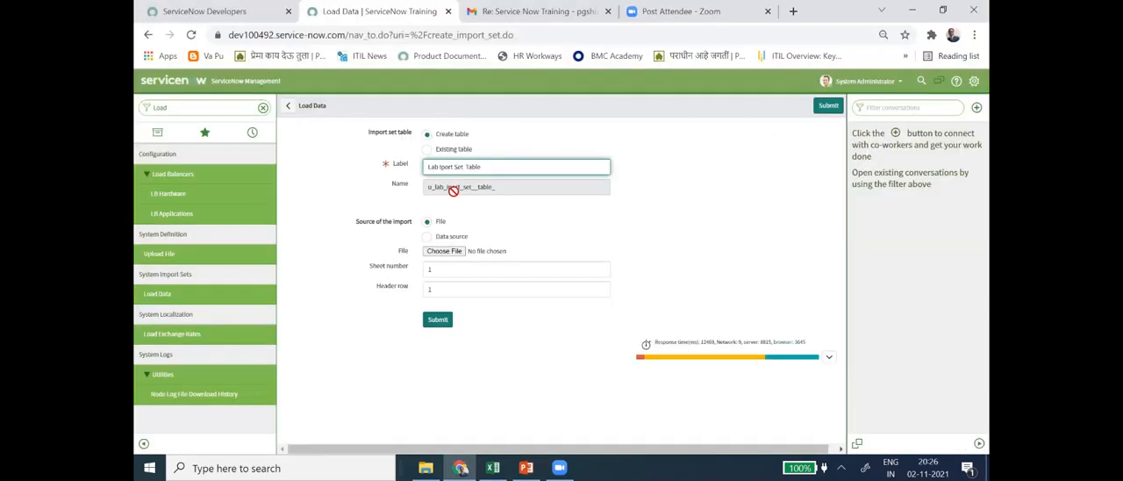
click(444, 255)
click(444, 253)
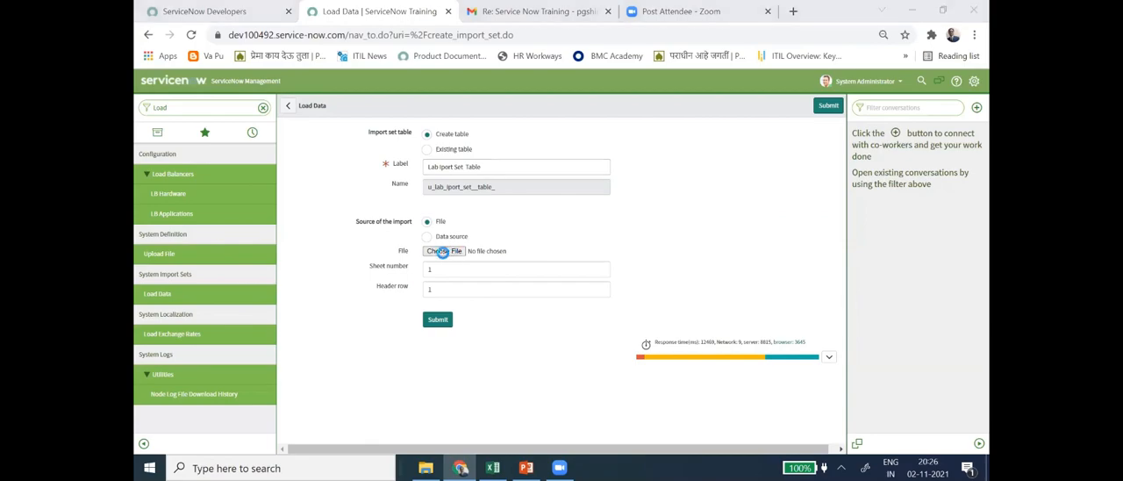
click(180, 94)
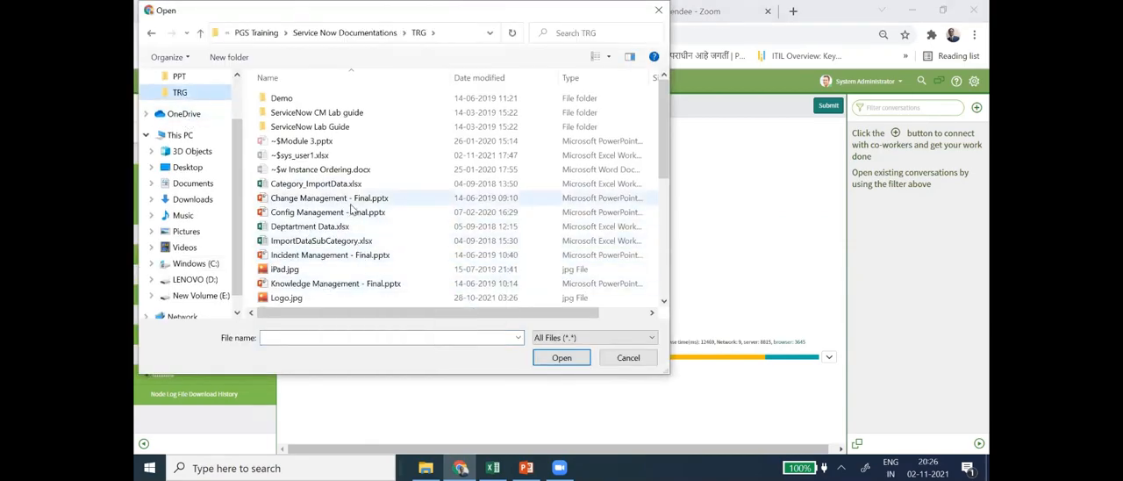
scroll(351, 232, down, 5)
scroll(346, 246, down, 1)
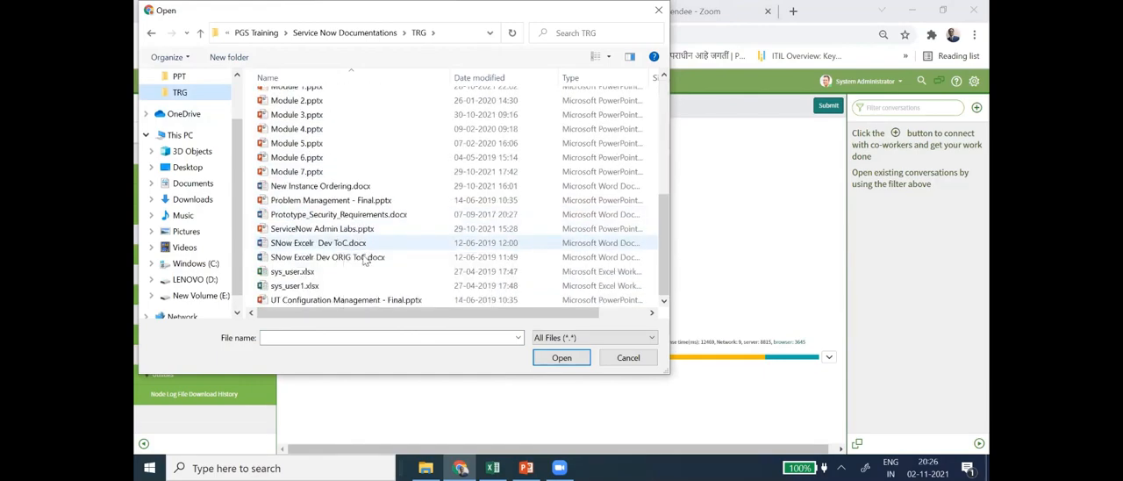
scroll(315, 260, up, 1)
scroll(314, 255, up, 2)
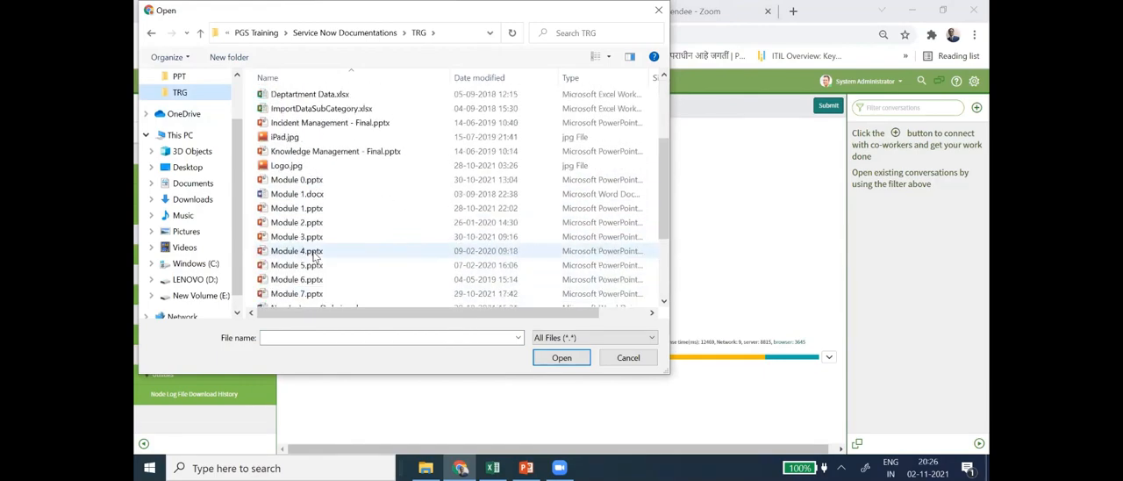
scroll(314, 254, down, 3)
scroll(337, 252, up, 6)
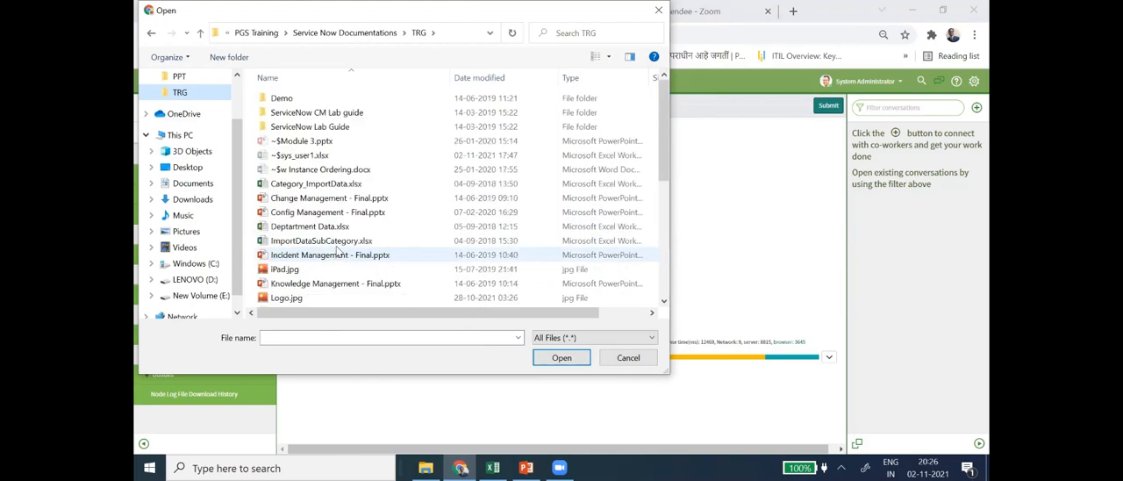
scroll(383, 236, down, 3)
scroll(418, 123, up, 4)
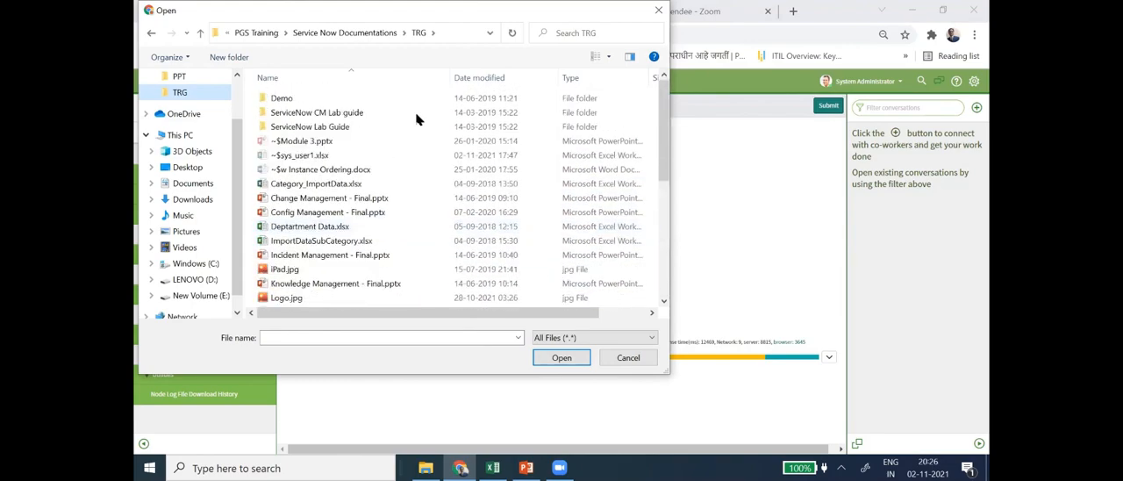
- Go up to the Service Now Documentations folder and look through its contents for the import file
click(344, 32)
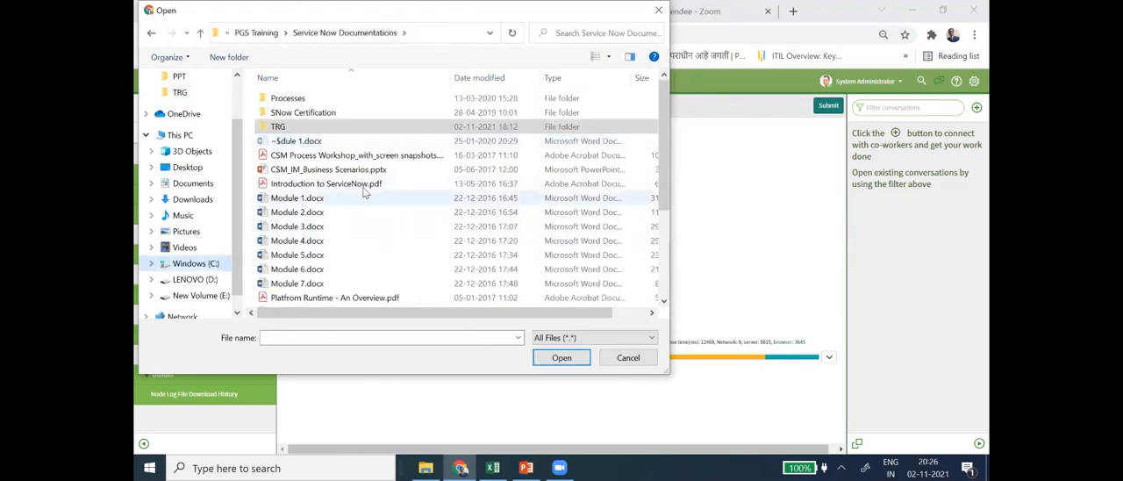
scroll(368, 198, down, 3)
scroll(380, 214, up, 3)
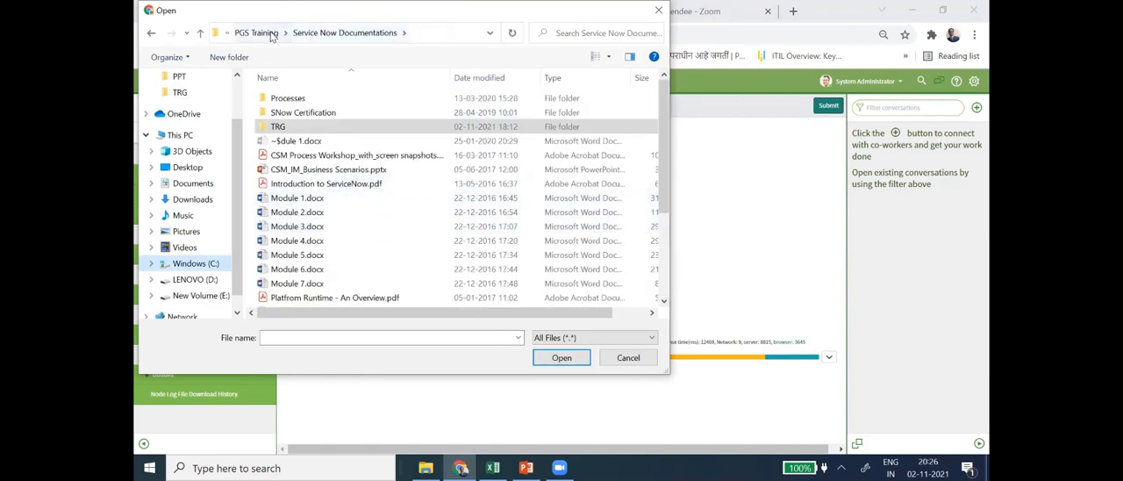
scroll(391, 220, down, 3)
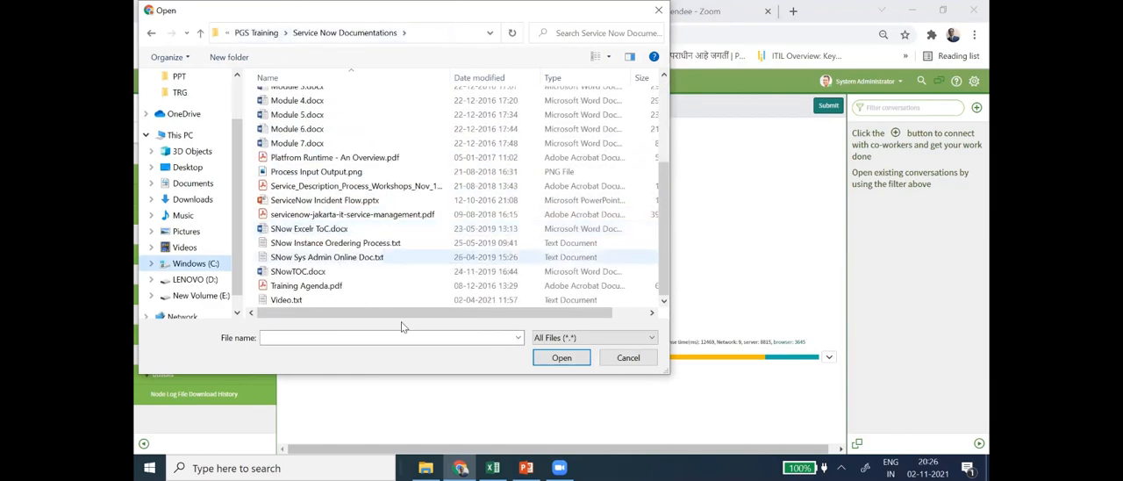
scroll(359, 273, up, 3)
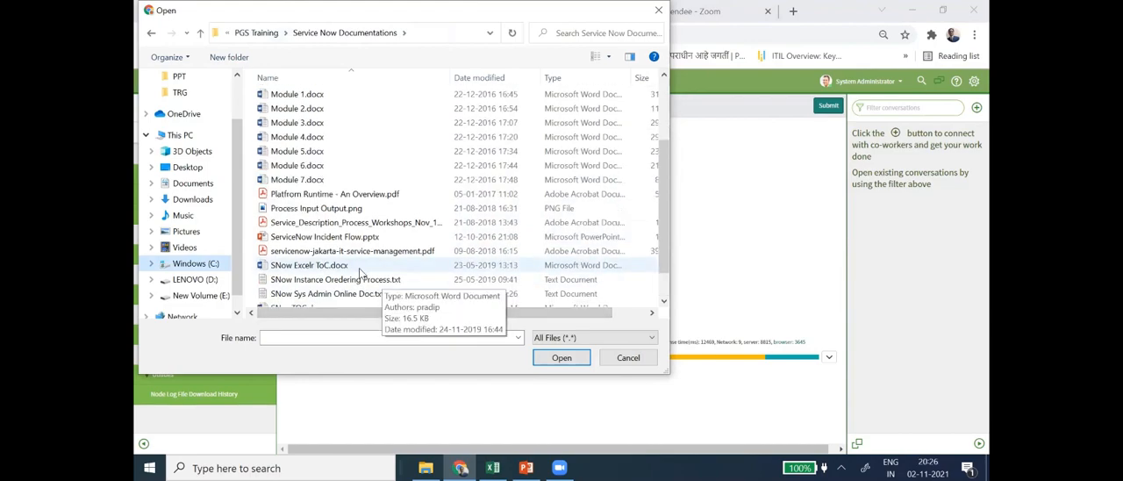
scroll(359, 265, down, 3)
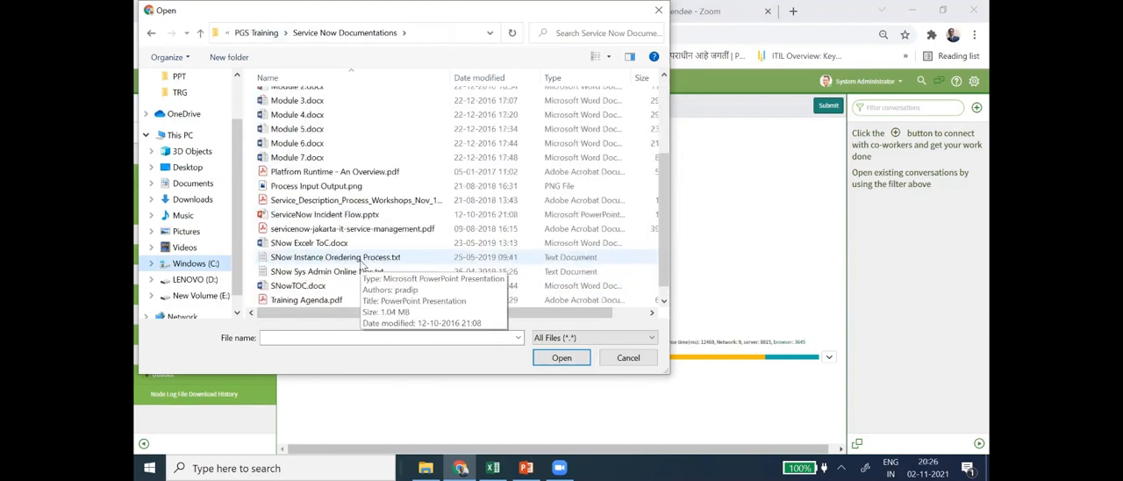
scroll(386, 258, down, 1)
scroll(381, 256, up, 4)
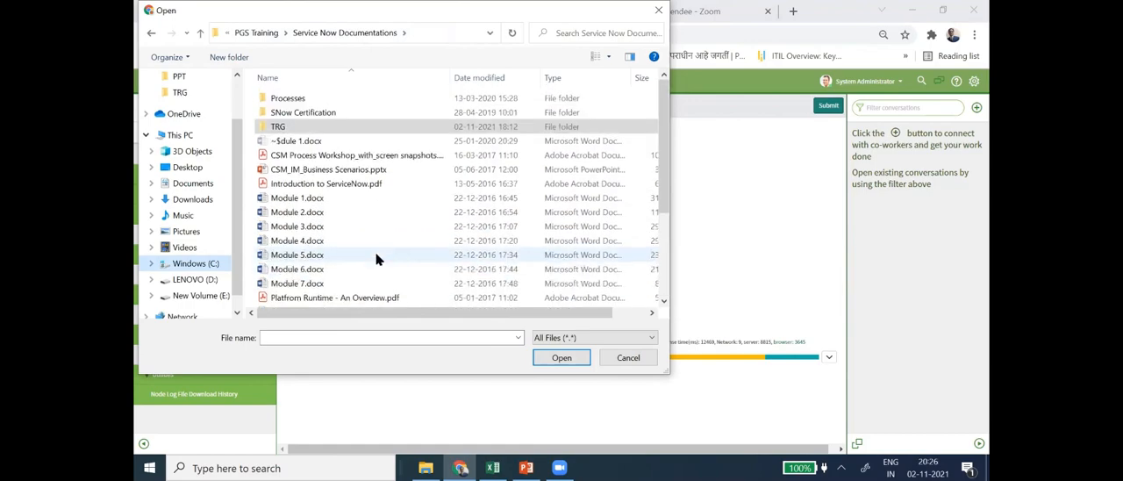
- Choose sys_user1.xlsx from the TRG folder as the source file of the import
double_click(332, 127)
scroll(395, 186, down, 1)
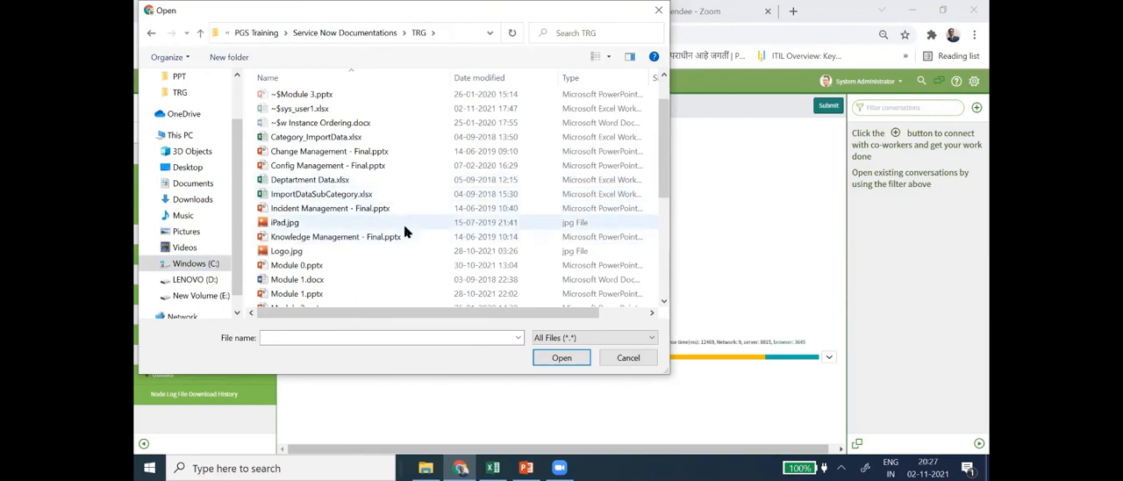
scroll(360, 175, down, 5)
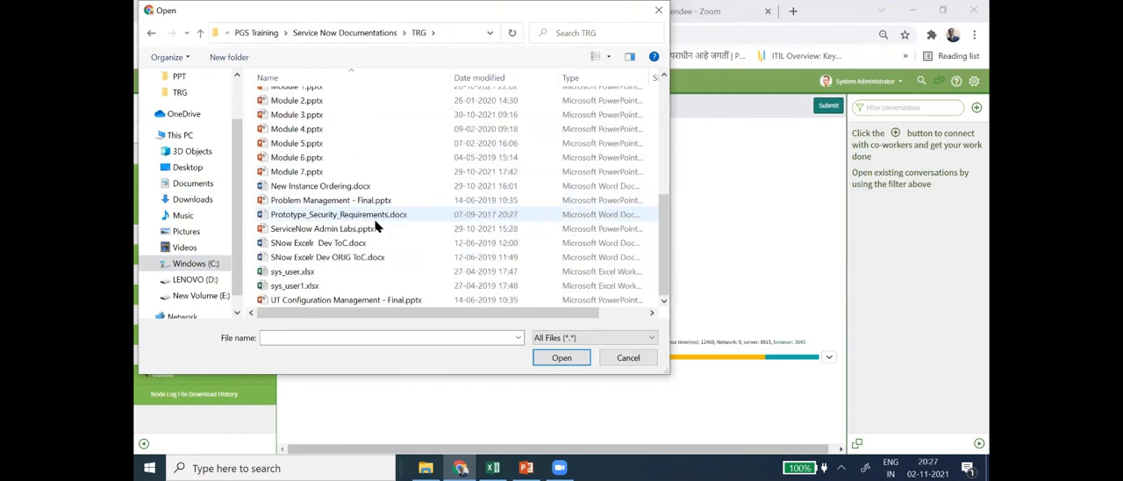
click(323, 286)
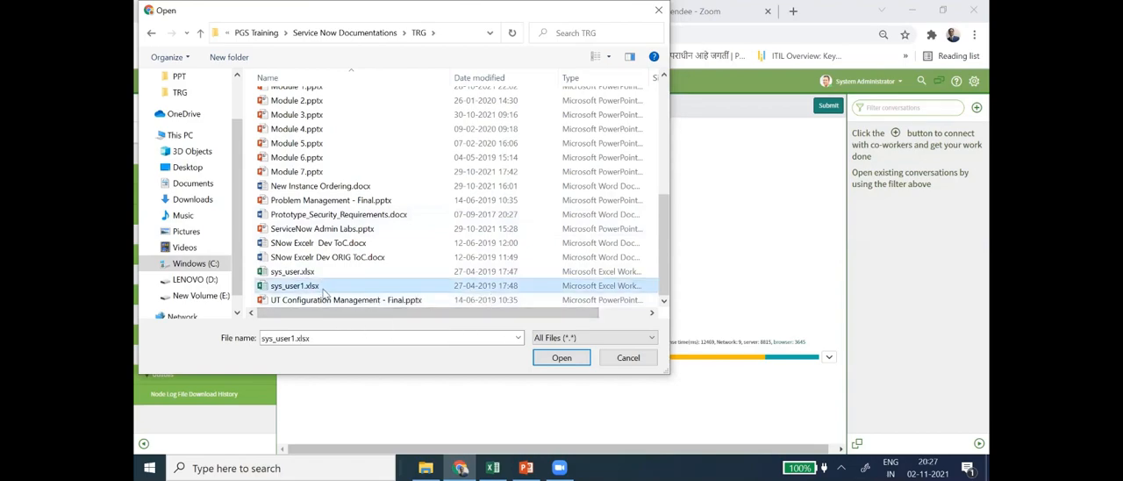
click(561, 358)
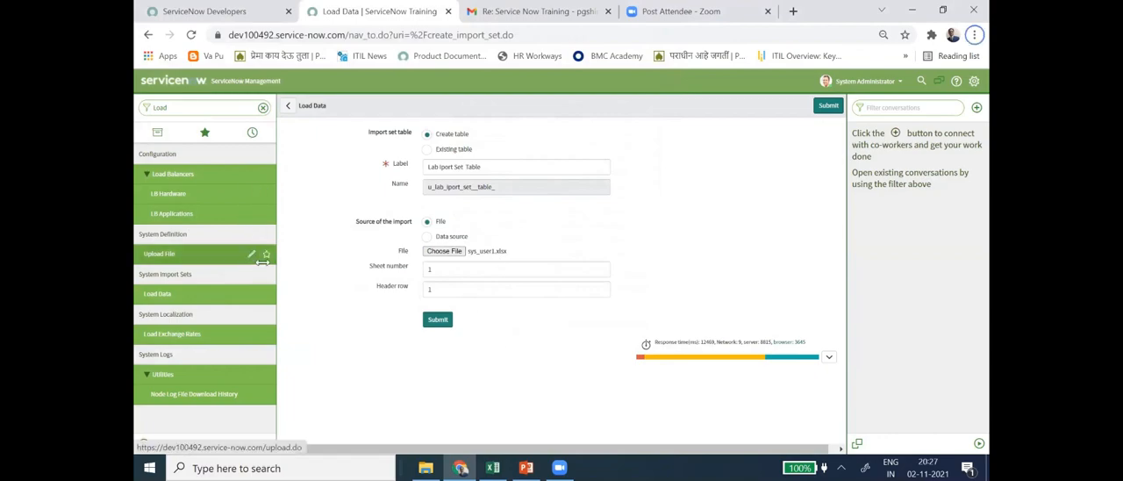
- Check the source file and target table on slide 30 in PowerPoint and submit the Load Data form in ServiceNow
click(525, 468)
click(179, 181)
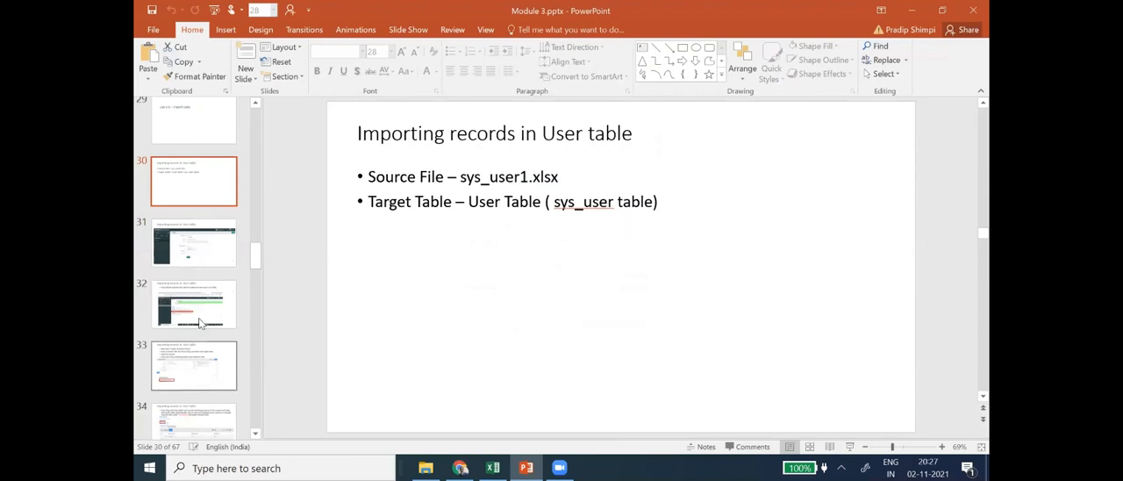
scroll(205, 320, down, 1)
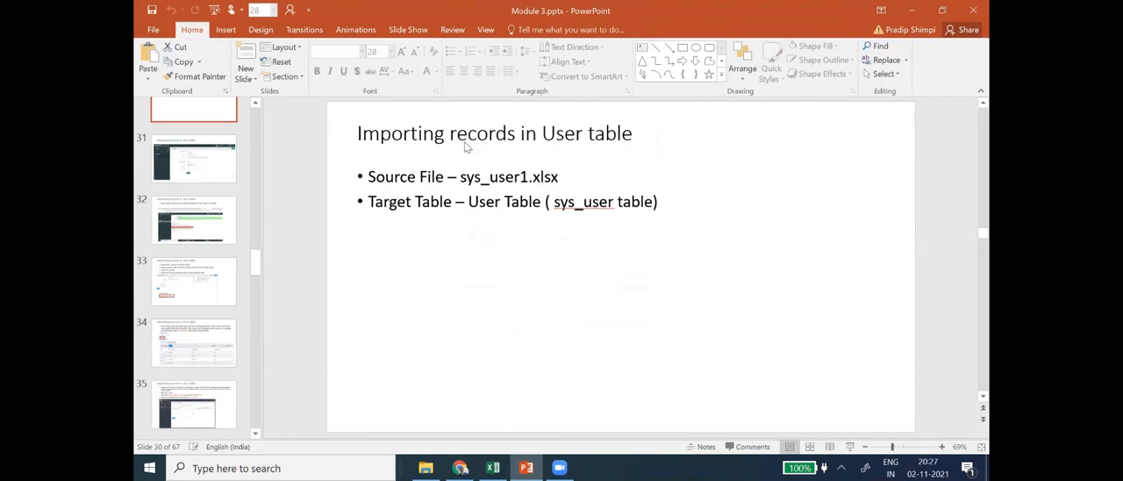
key(alt+Tab)
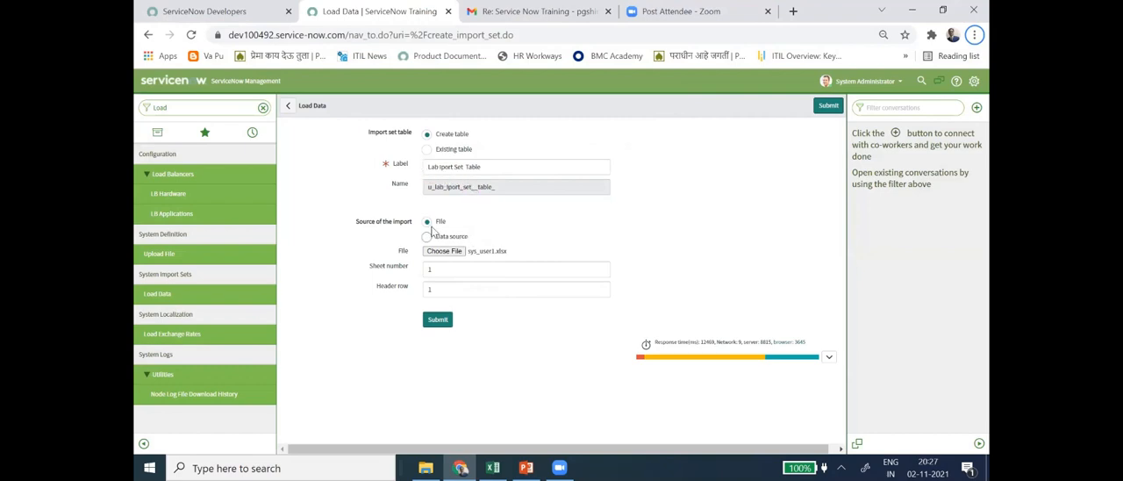
click(438, 323)
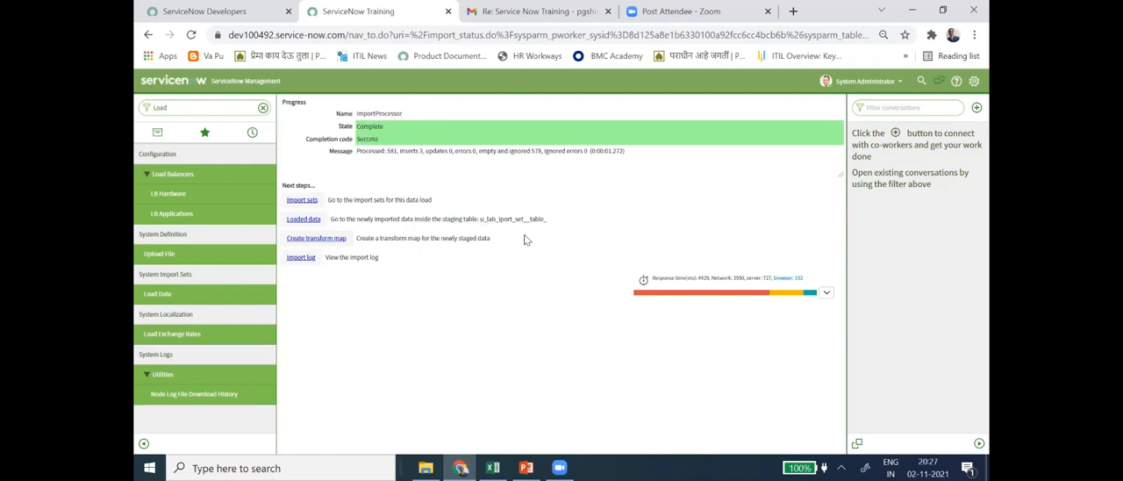
- Switch to PowerPoint and examine slide 36 on running the transform map, glancing through the neighbouring slides
key(alt+Tab)
click(206, 306)
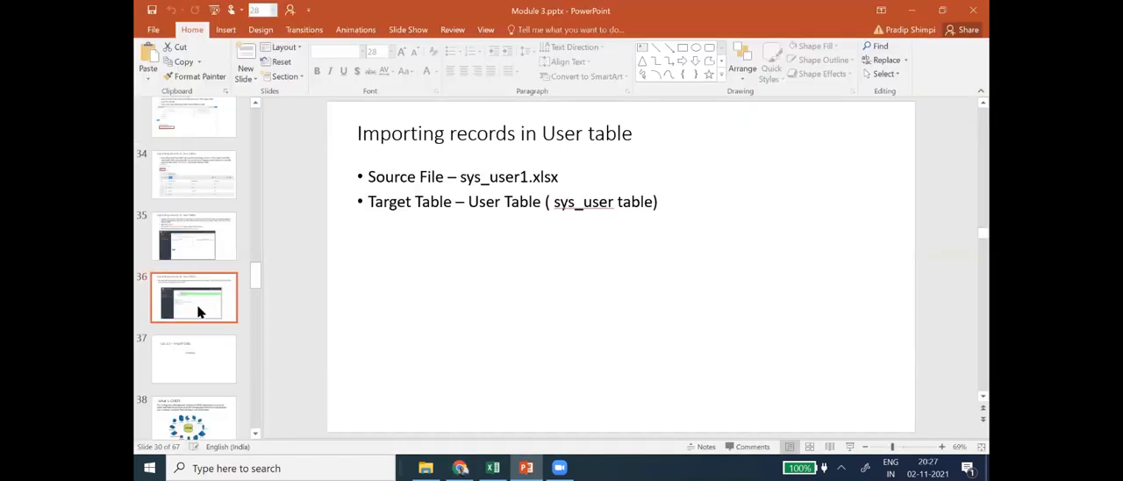
scroll(202, 263, down, 3)
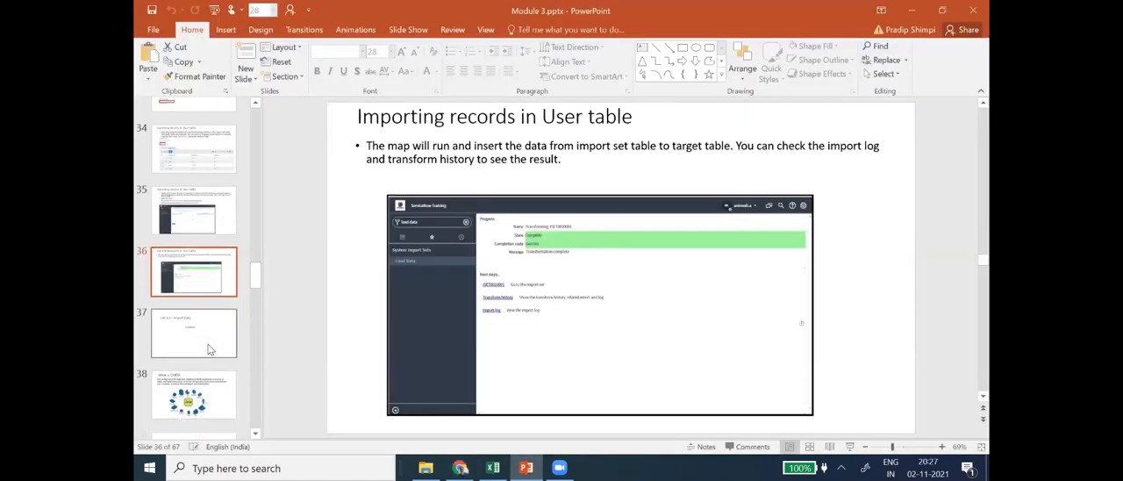
scroll(207, 238, up, 2)
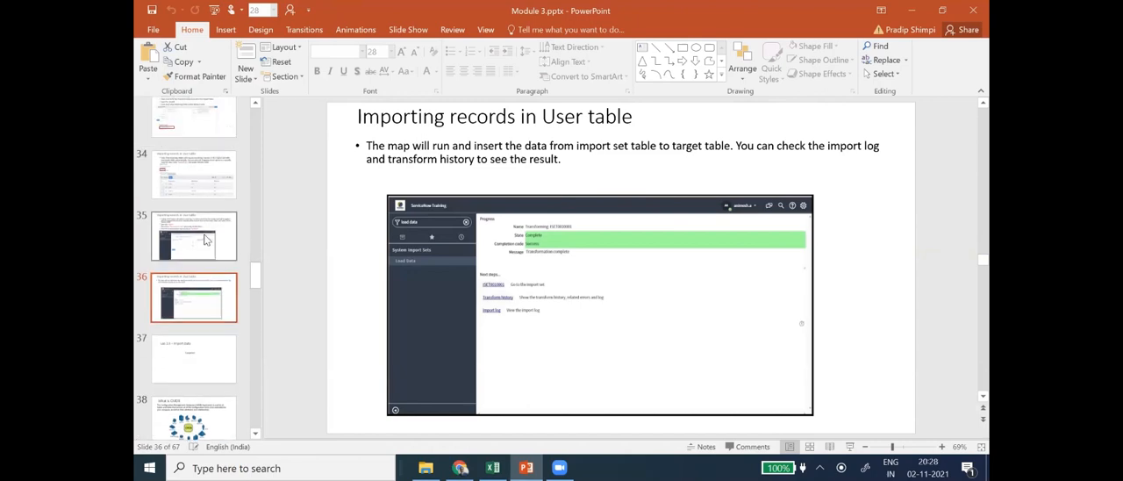
scroll(218, 276, down, 2)
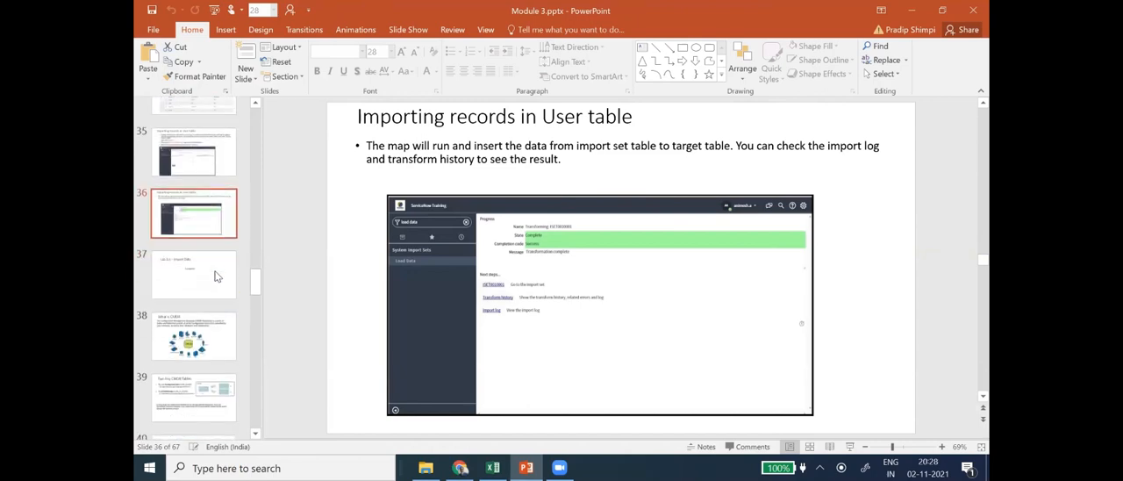
scroll(211, 265, up, 5)
- Review slides 31 to 33 covering the Load Data form, the import progress page and the transform map instructions
click(211, 232)
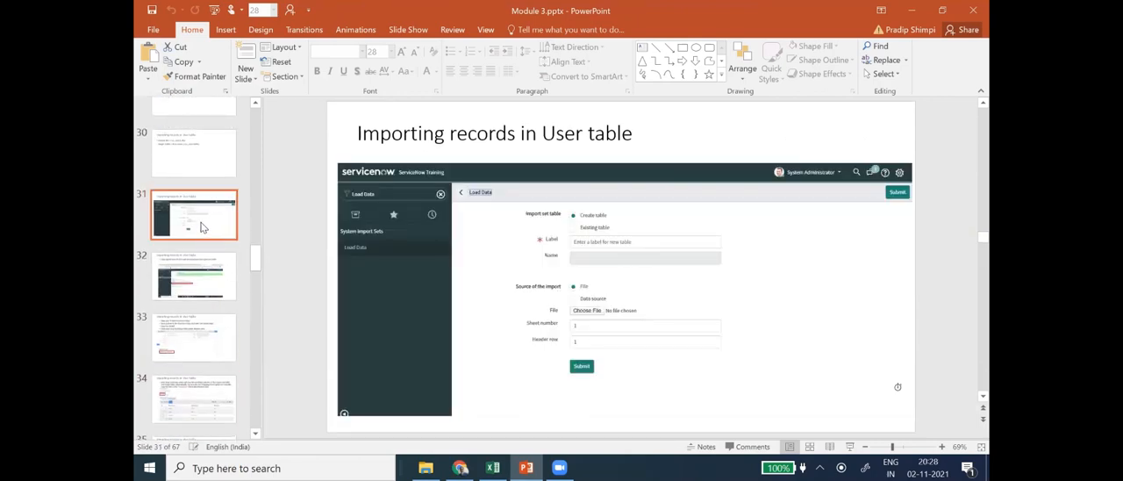
scroll(203, 226, up, 1)
click(204, 231)
click(206, 293)
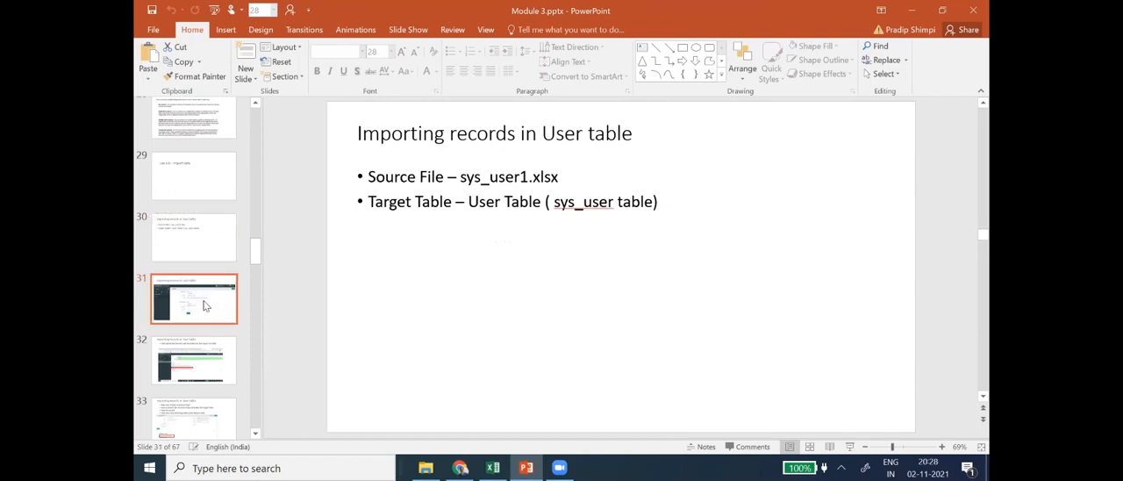
click(215, 347)
scroll(211, 351, down, 1)
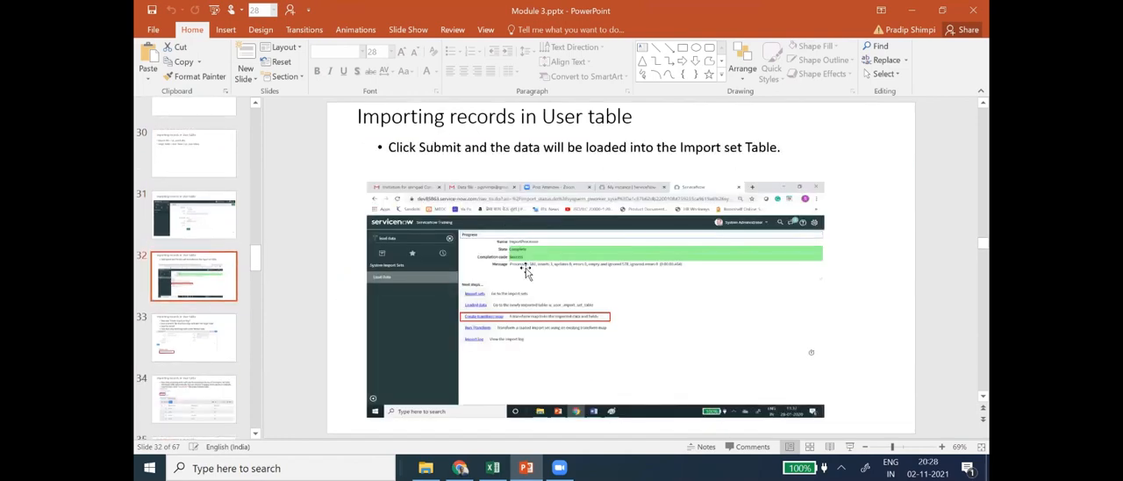
click(197, 351)
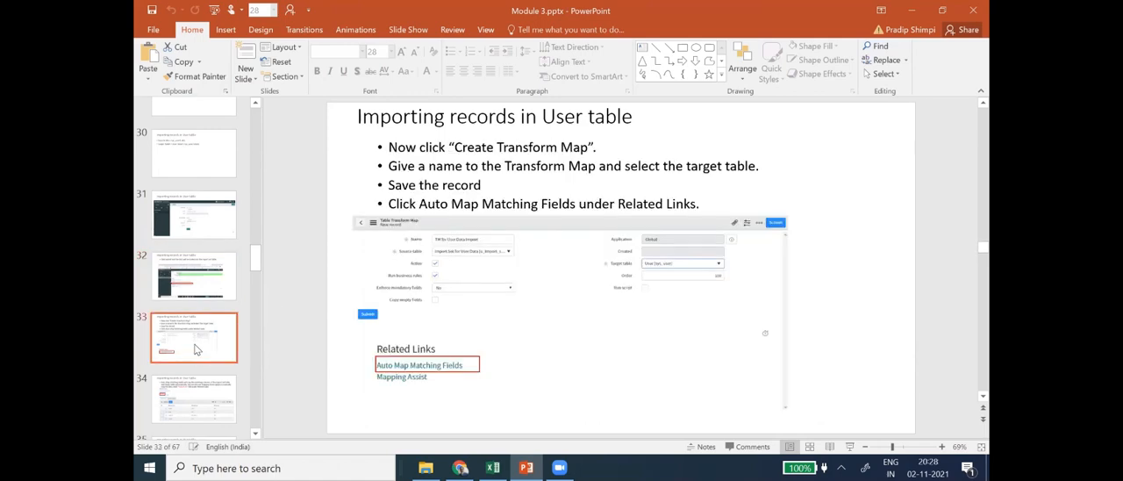
- Examine the Import sets – Steps diagram on slide 25 and reread the transform map instructions on slide 33
scroll(197, 241, up, 3)
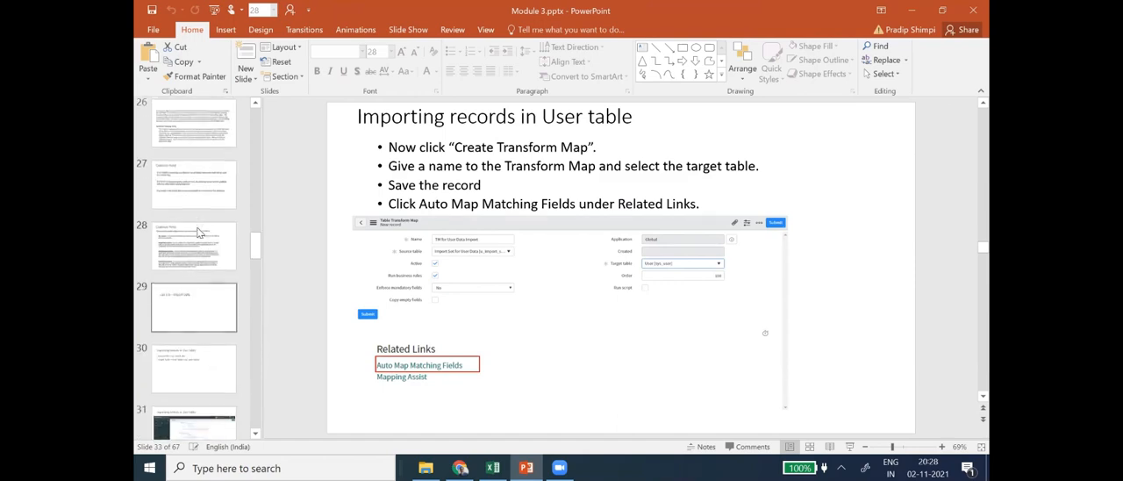
scroll(198, 233, up, 2)
click(193, 181)
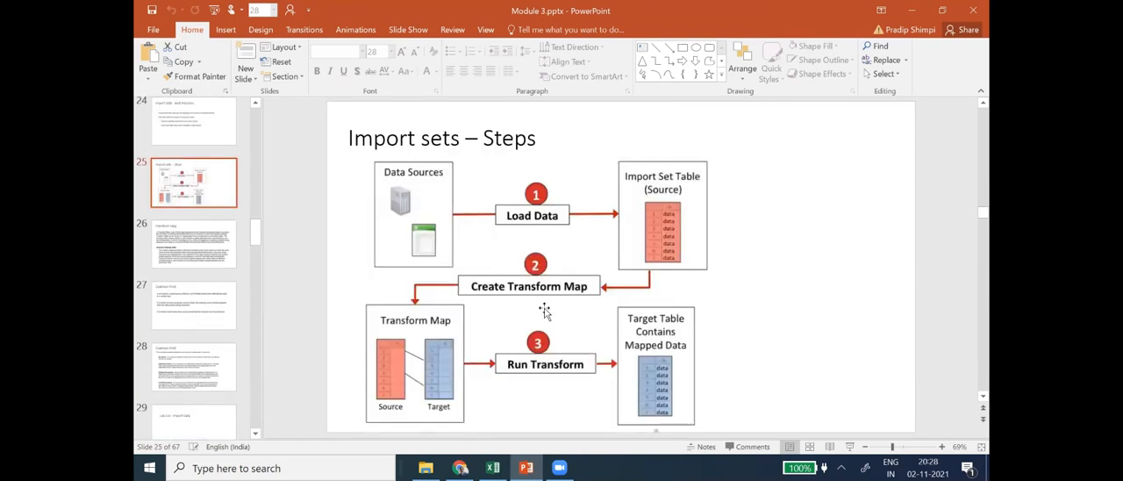
scroll(186, 364, down, 3)
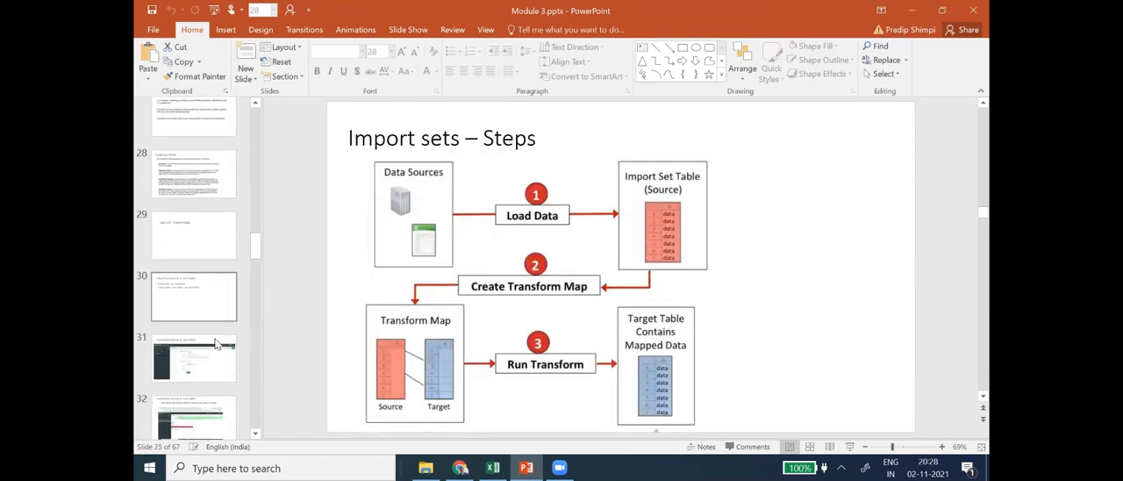
scroll(216, 344, down, 2)
click(207, 388)
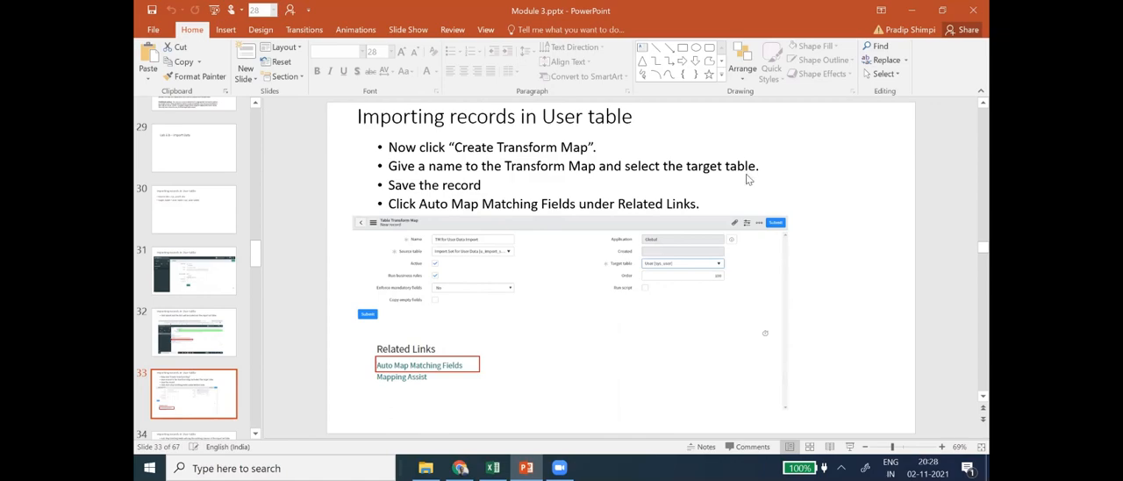
- Return to ServiceNow, start a new transform map for the newly staged data and compare its form with slide 33 in PowerPoint
key(alt+Tab)
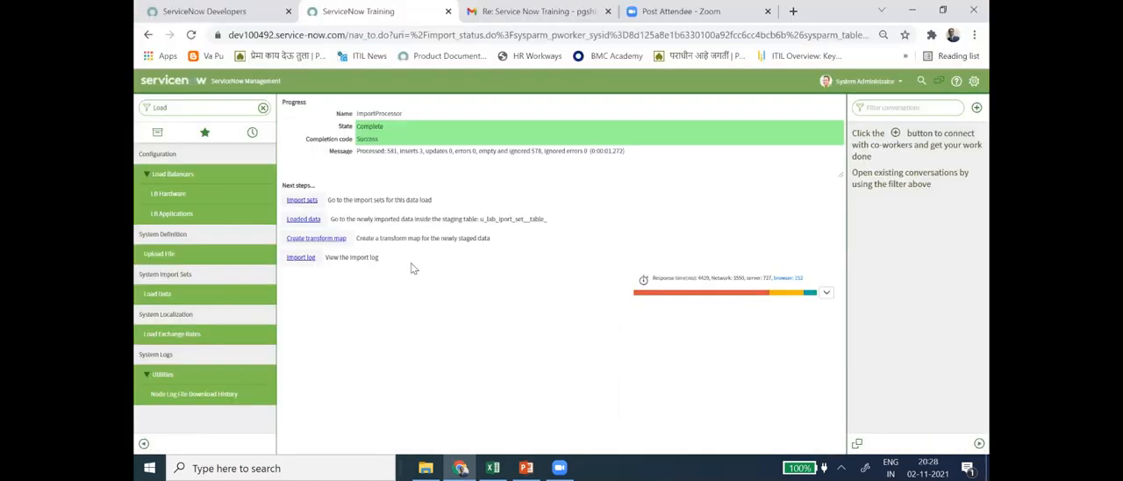
click(333, 249)
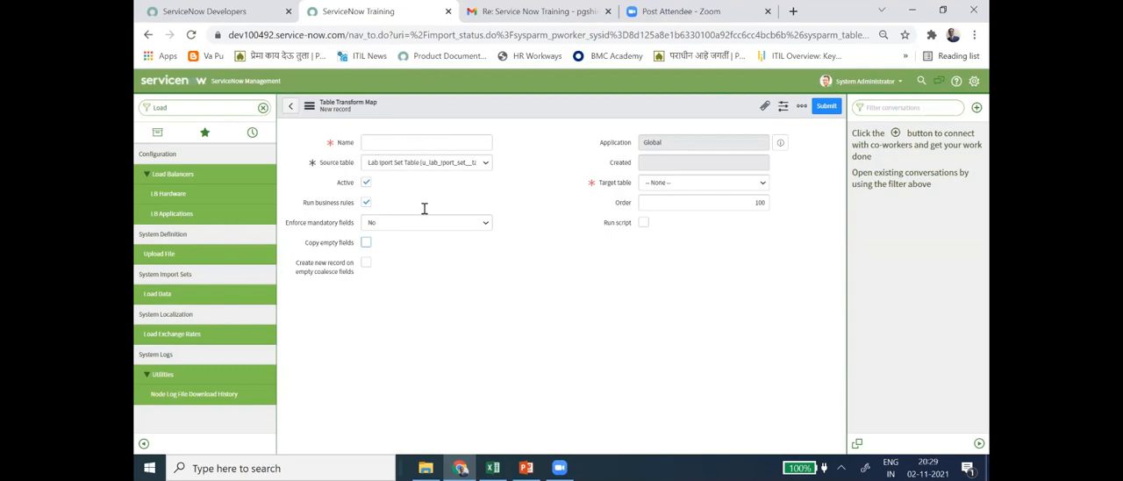
key(alt+Tab)
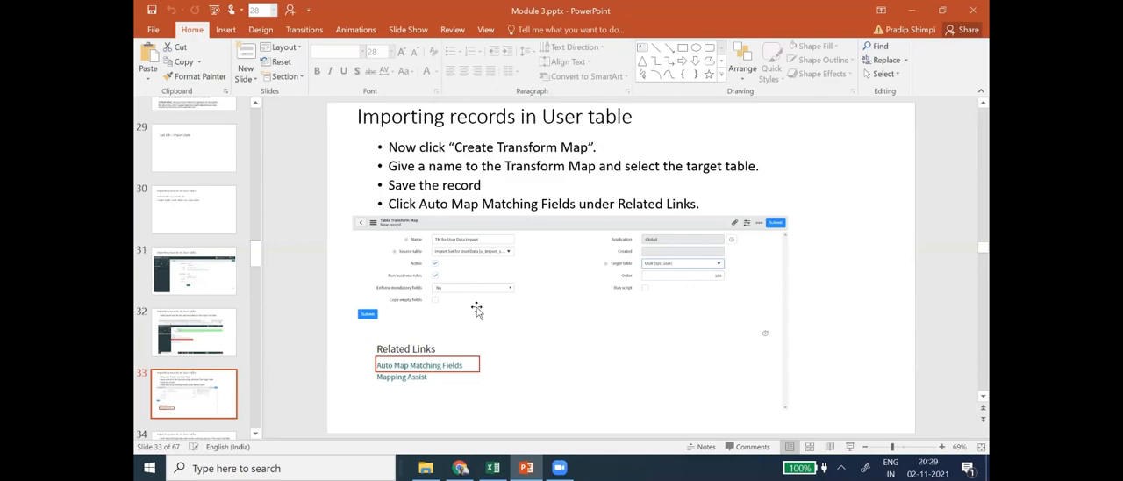
key(alt+Tab)
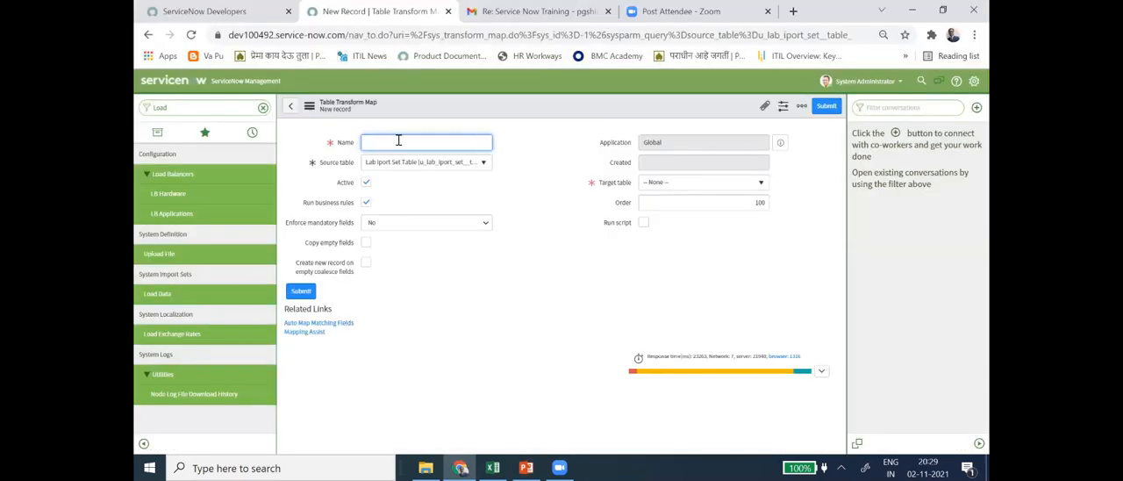
- Name the new table transform map "Lab Tansformation Map"
text(Lab)
text( tansformation Map)
click(380, 143)
text(r)
- Check slide 33 in PowerPoint, return to ServiceNow and set the transform map's target table to User [sys_user]
key(alt+Tab)
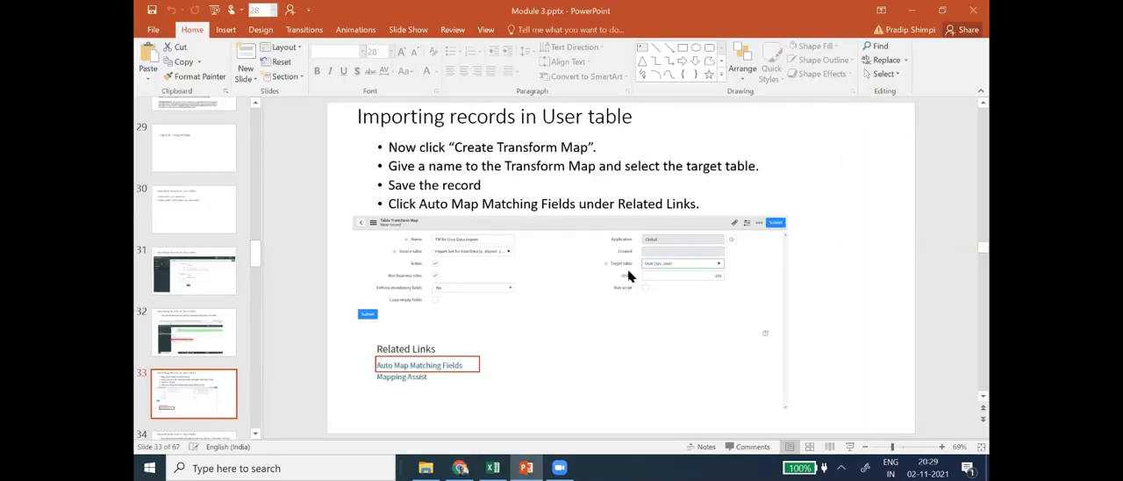
key(alt+Tab)
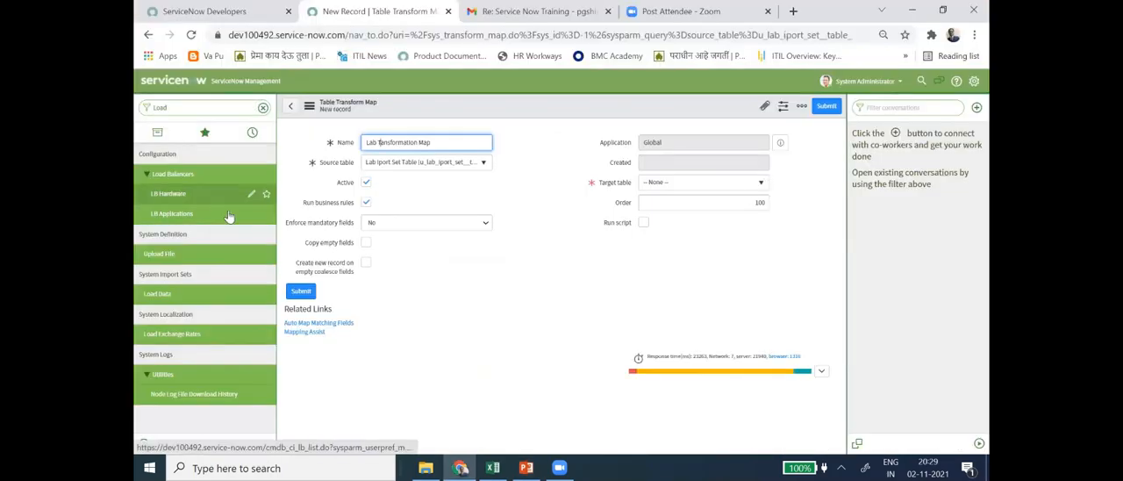
click(761, 184)
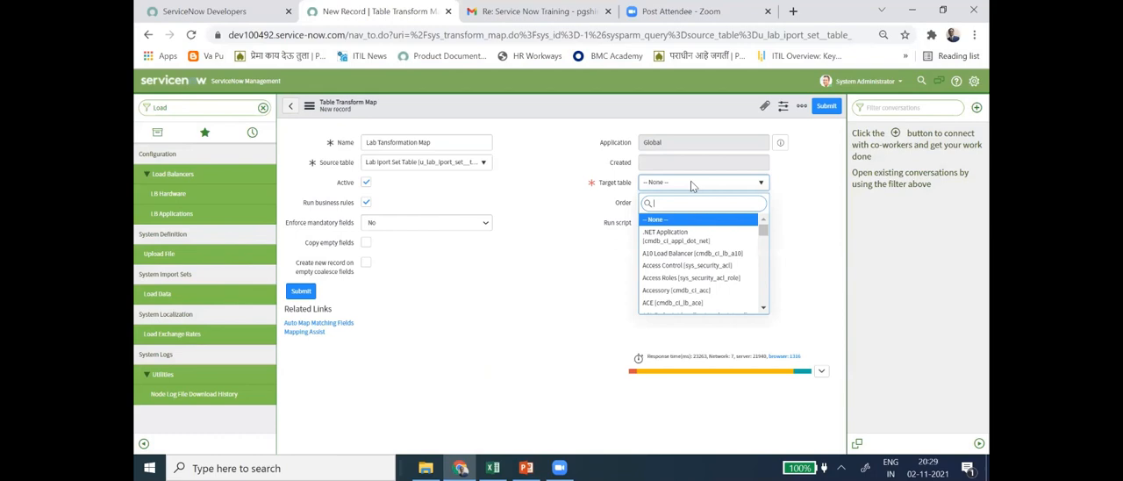
text(sys)
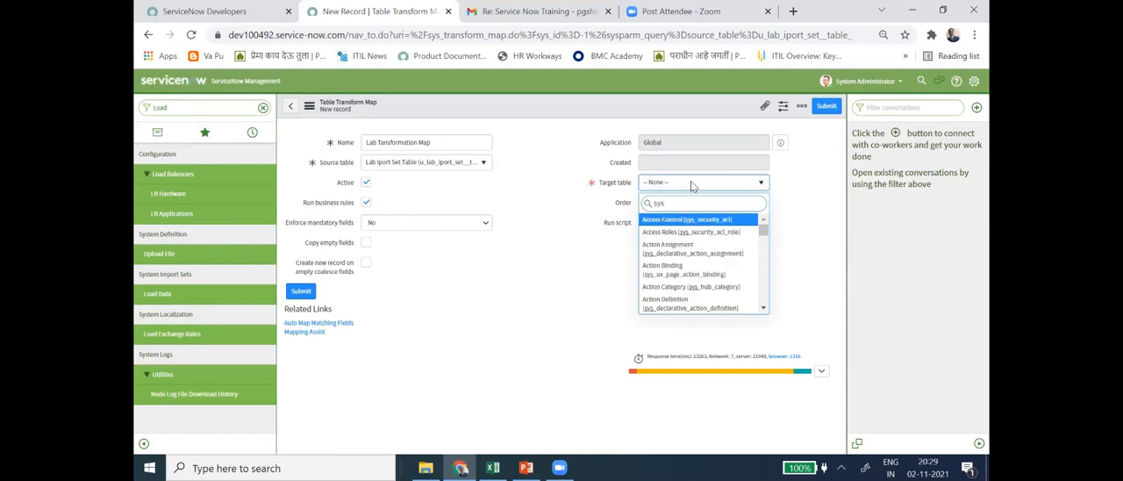
text(_user)
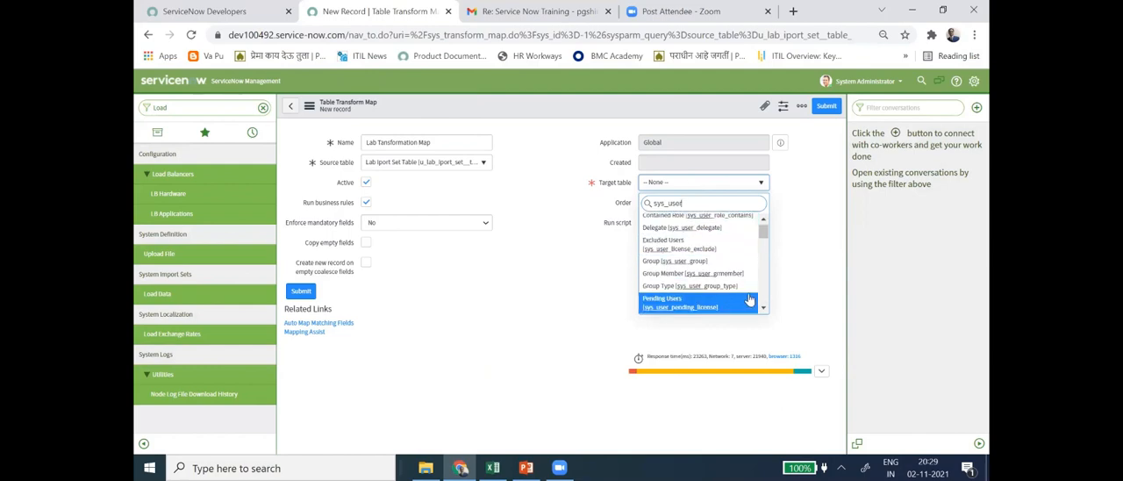
scroll(728, 280, down, 3)
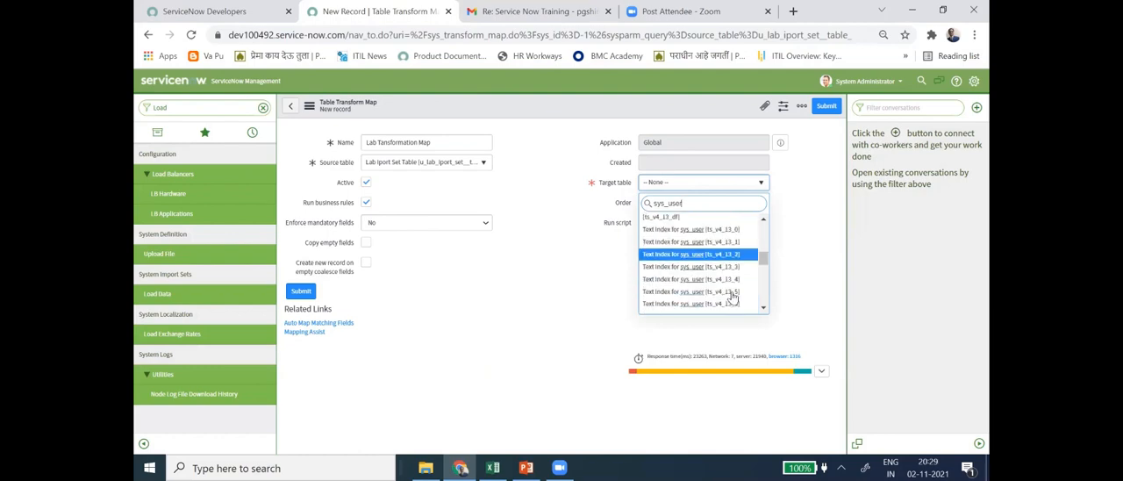
scroll(728, 303, down, 5)
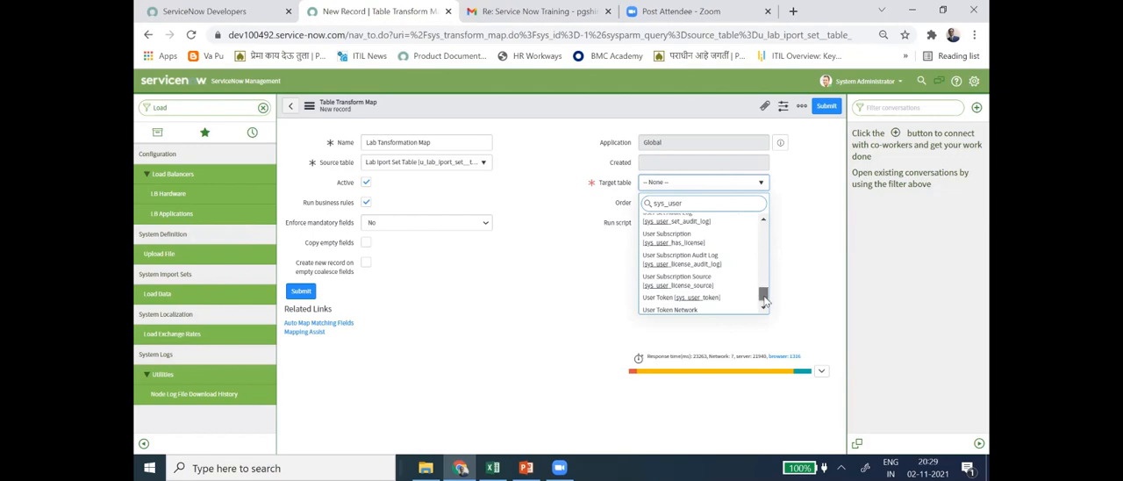
scroll(764, 301, down, 1)
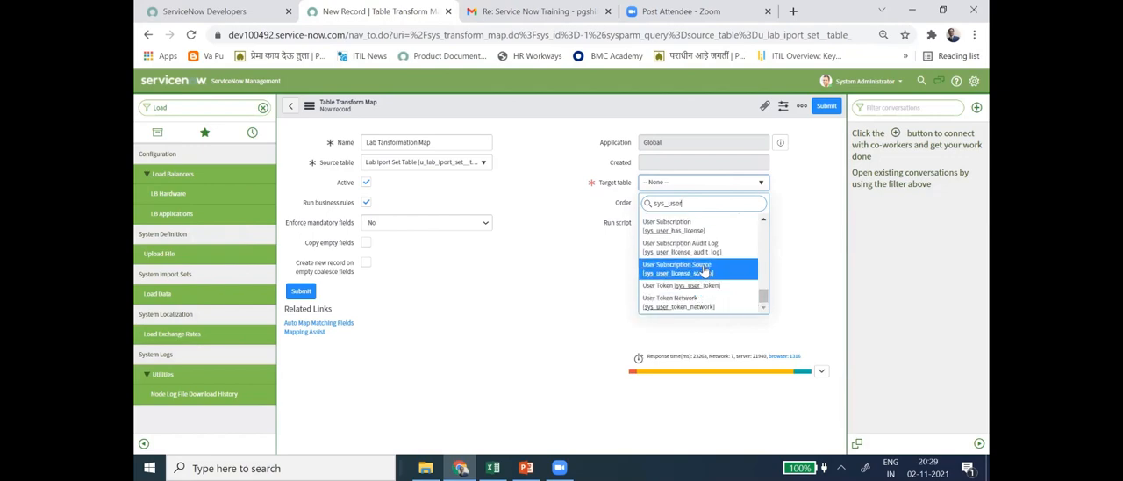
scroll(705, 270, up, 2)
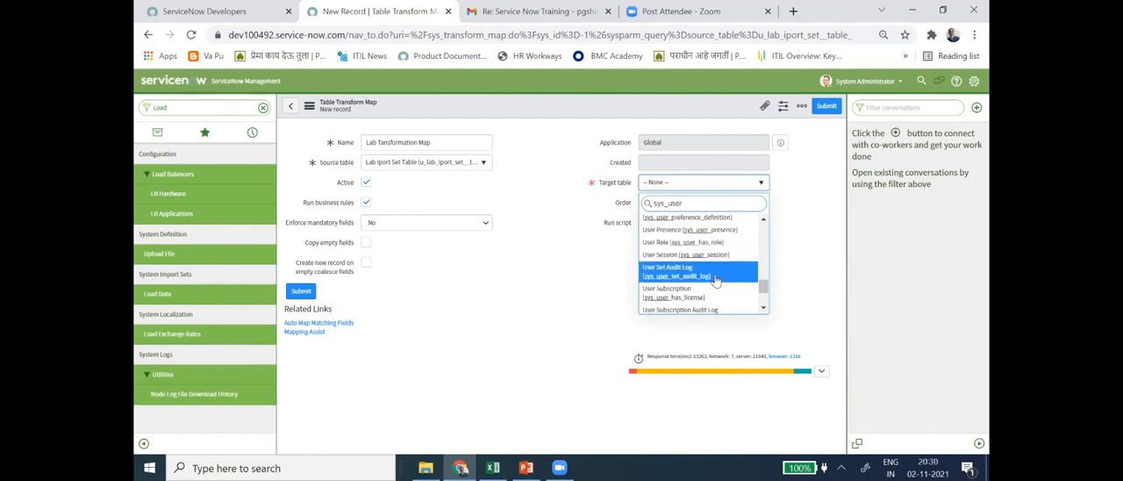
scroll(716, 279, up, 3)
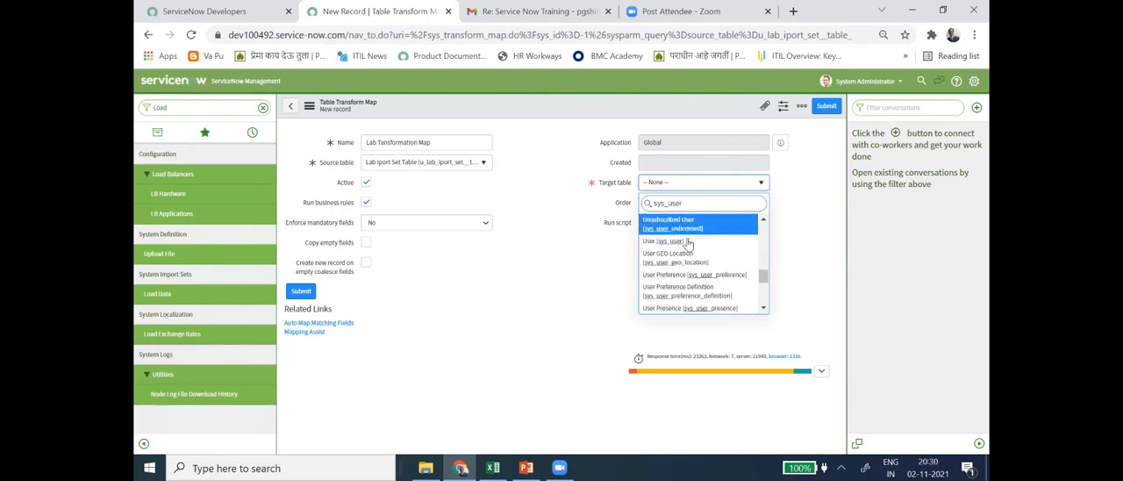
click(688, 250)
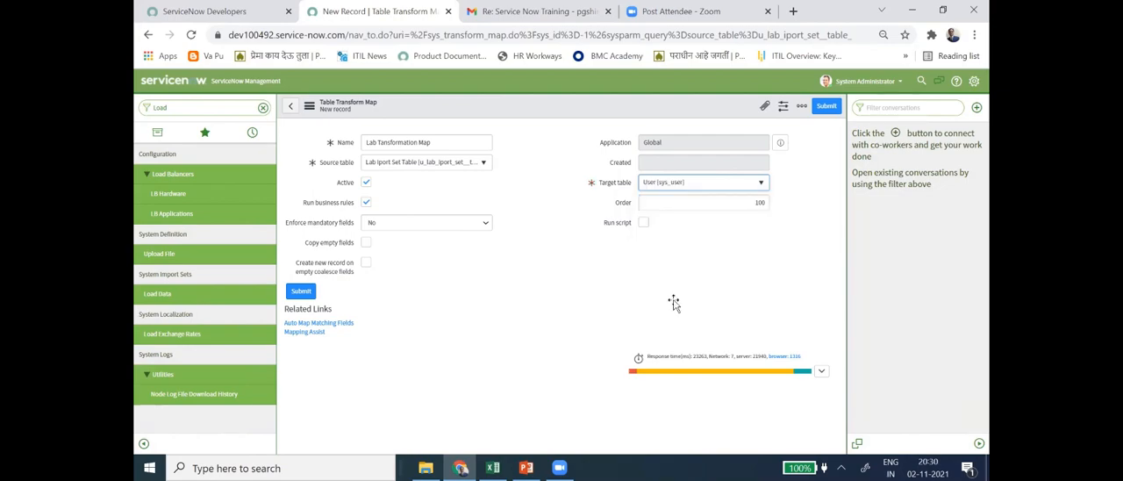
- Check the save instruction on slide 33, return to ServiceNow and save the transform map while staying on its record
key(alt+Tab)
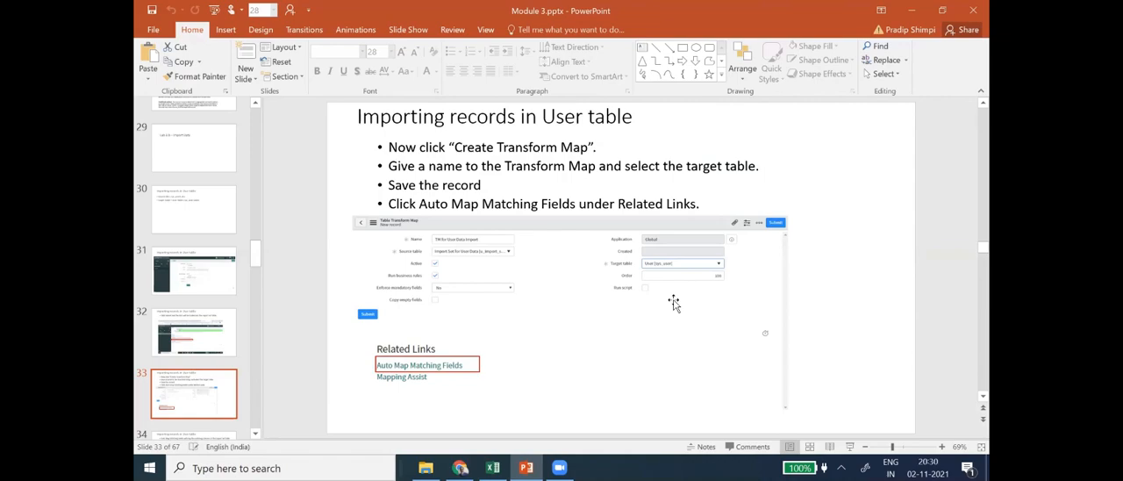
key(alt+Tab)
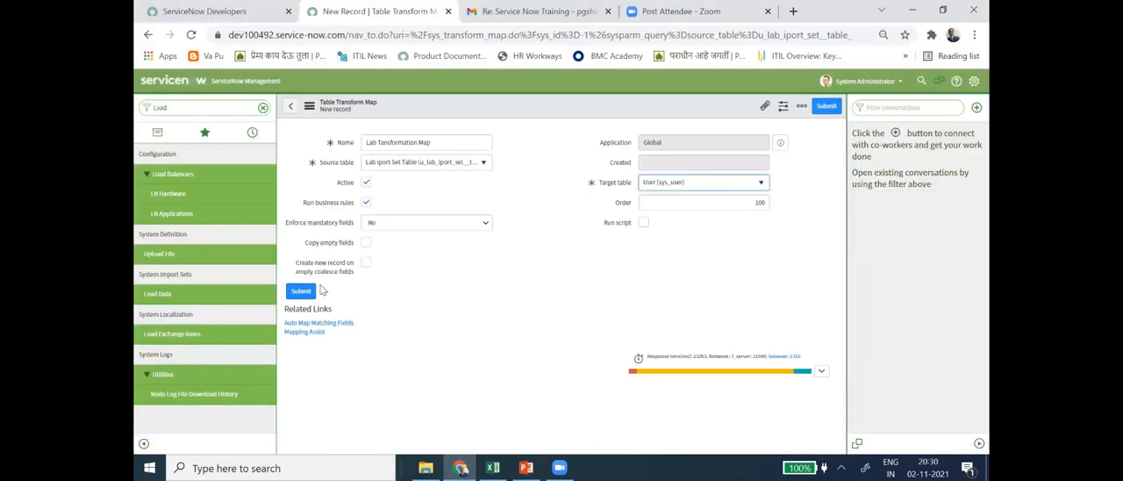
click(309, 105)
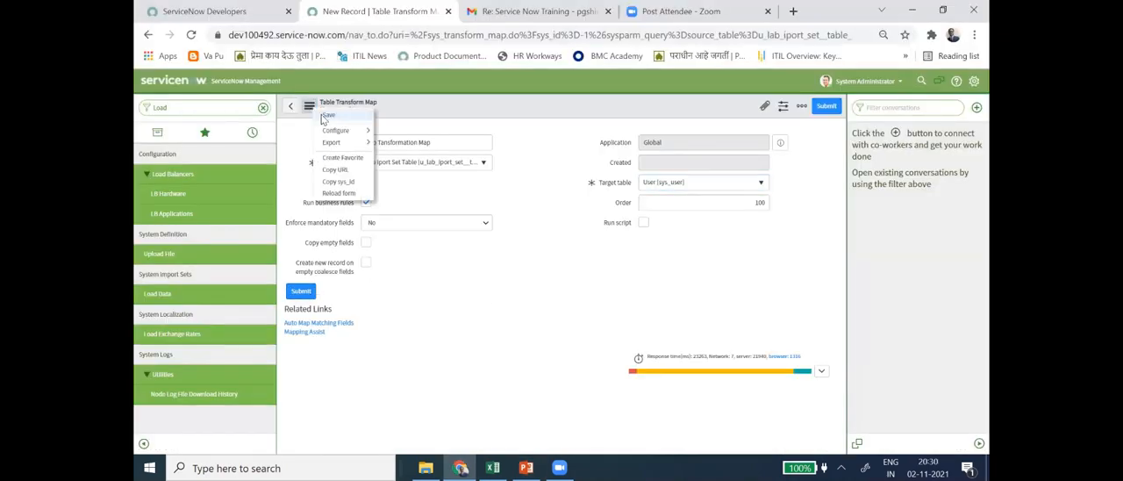
click(329, 116)
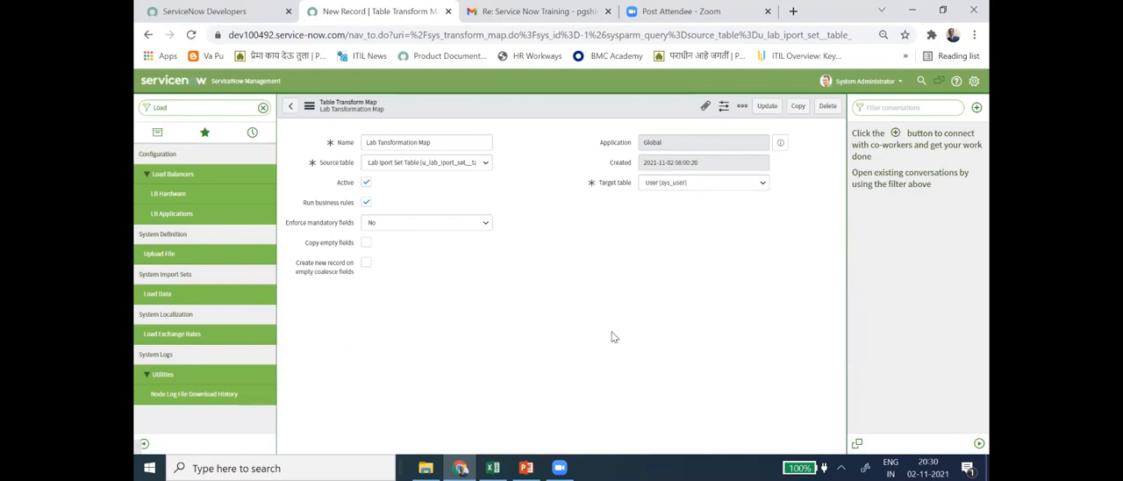
- Compare the saved record with slide 33 in PowerPoint and auto-map the matching fields of Lab Tansformation Map in ServiceNow
key(alt+Tab)
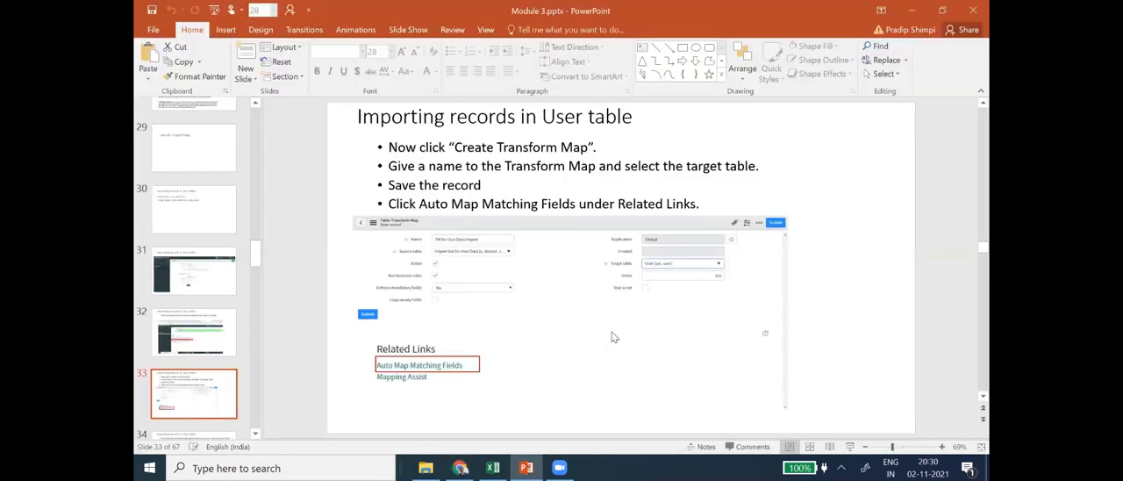
key(alt+Tab)
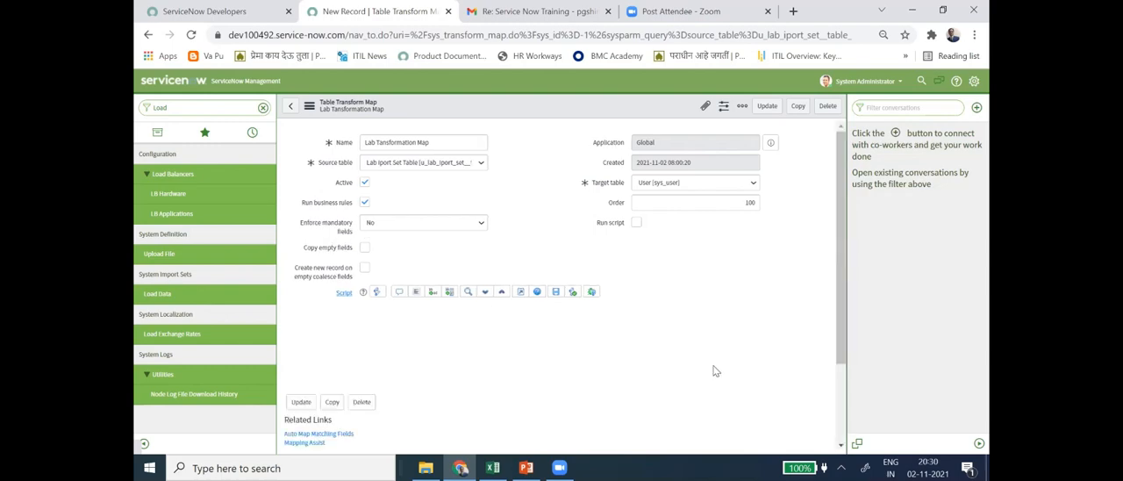
scroll(721, 369, down, 2)
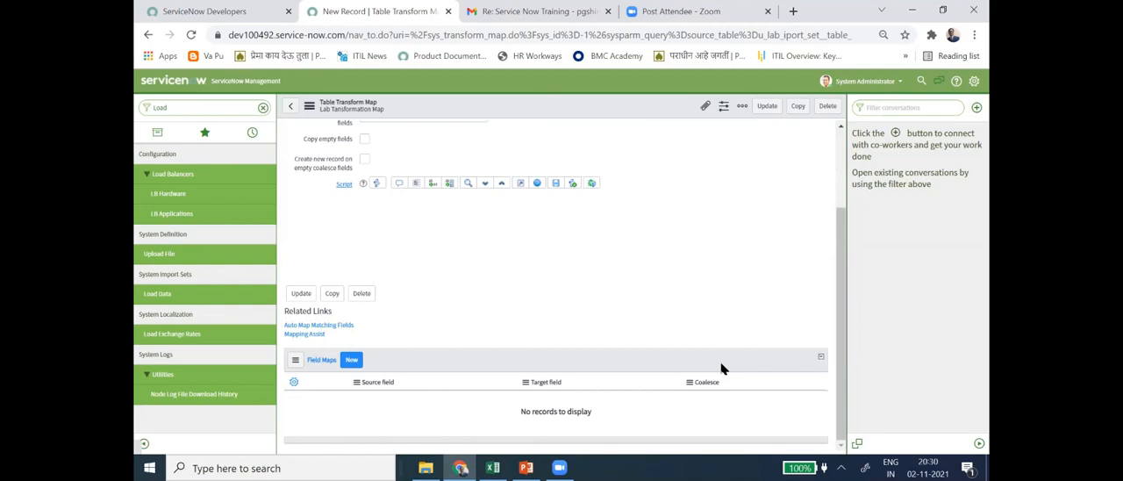
key(alt+Tab)
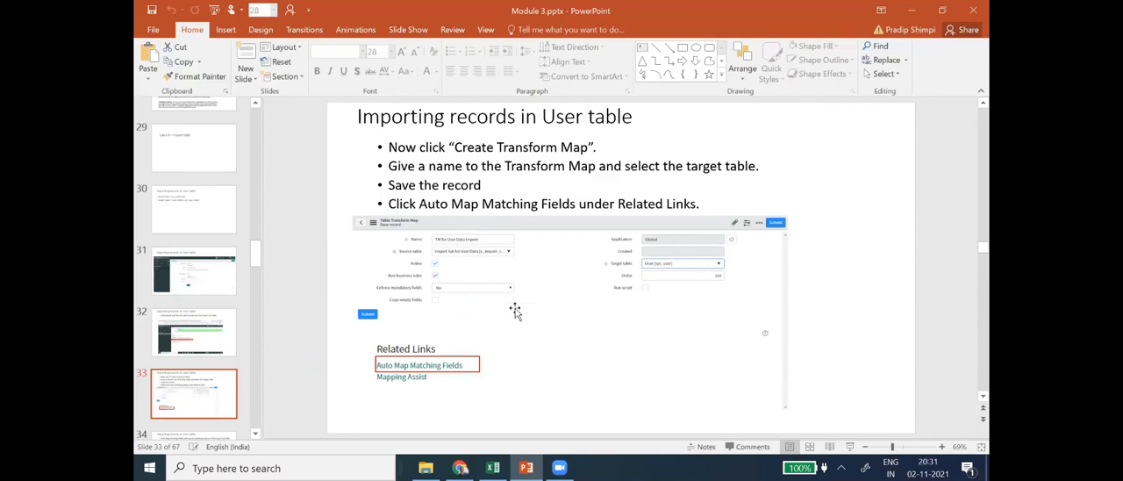
key(alt+Tab)
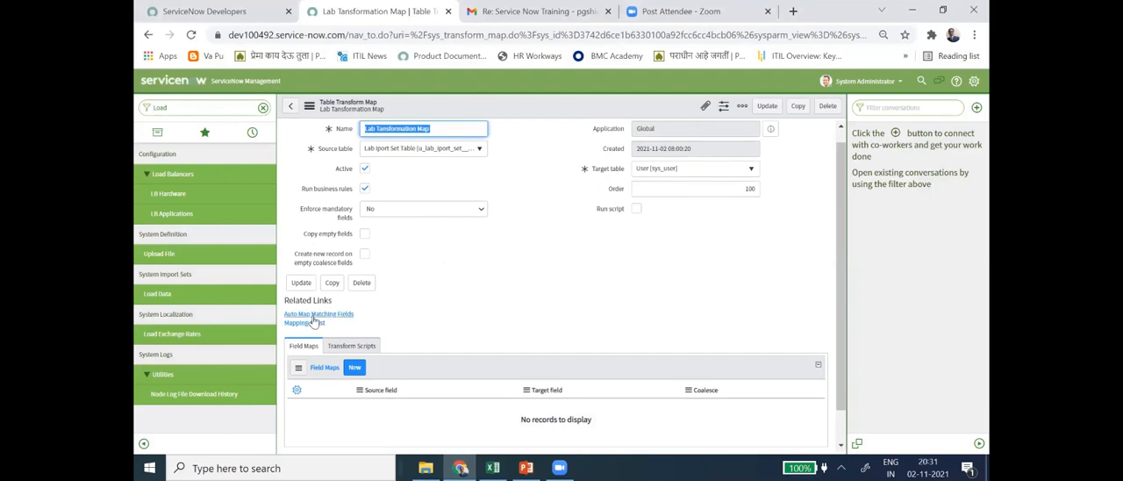
key(alt+Tab)
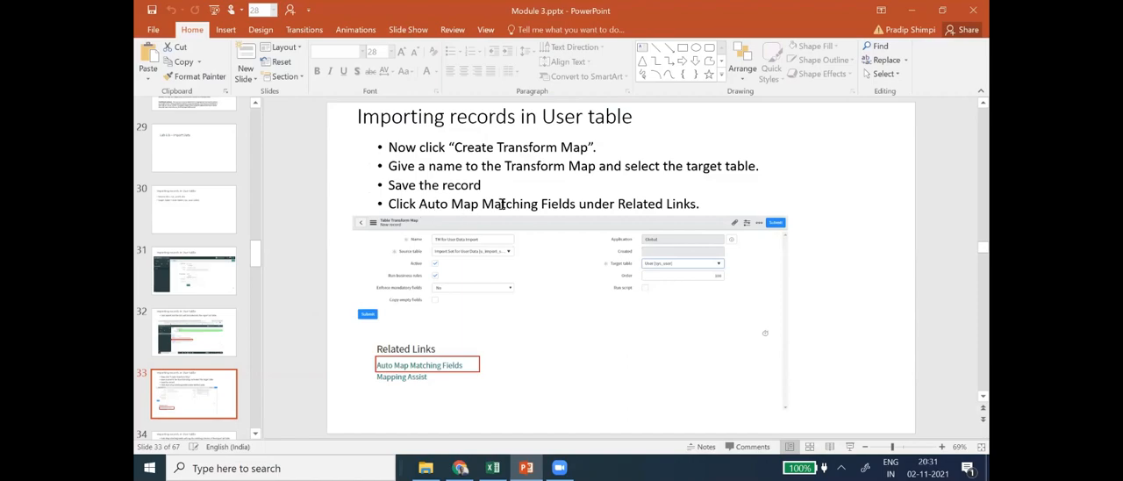
key(alt+Tab)
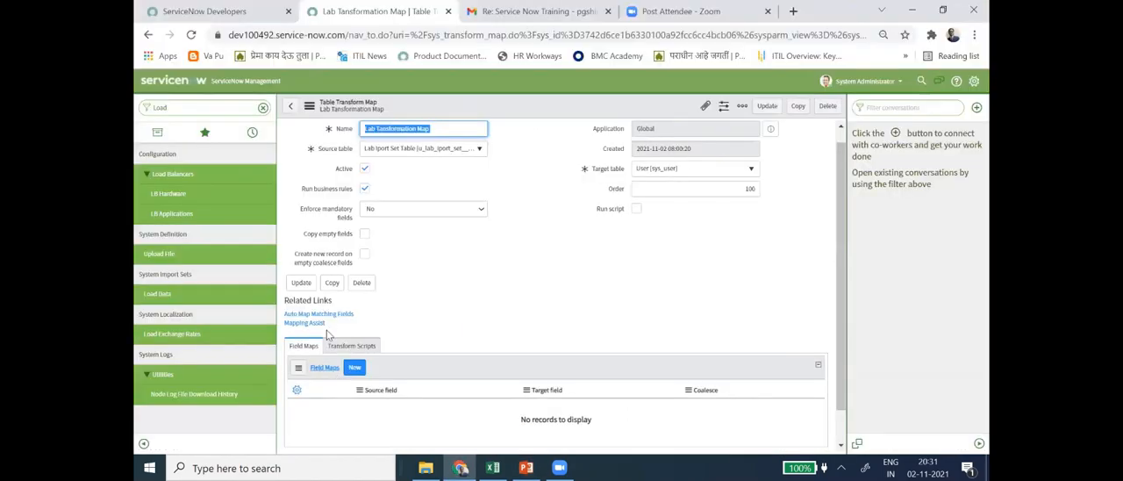
click(321, 314)
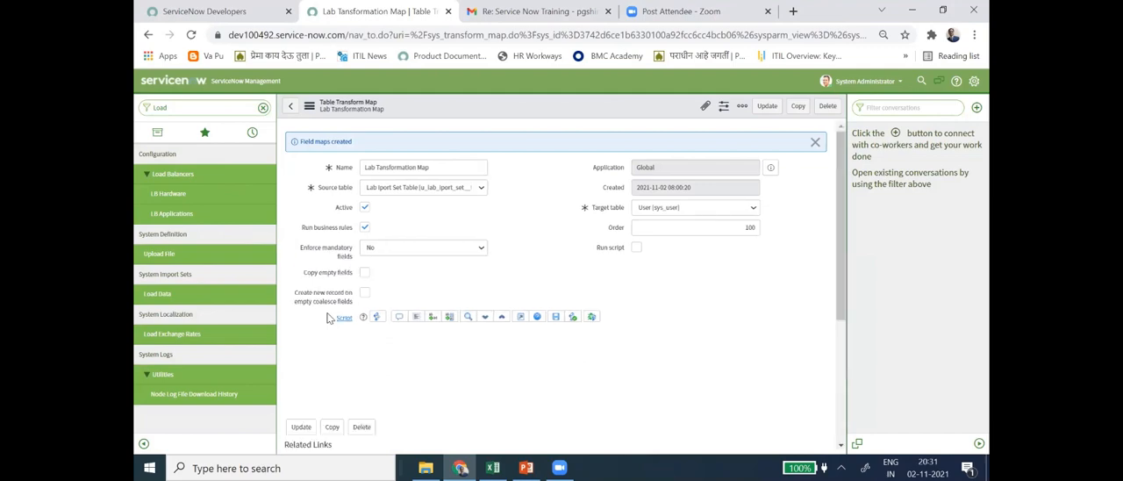
- Examine the transform map's field maps, switch to PowerPoint and read slides 34 and 35 on transforming and coalesce fields
scroll(699, 351, down, 3)
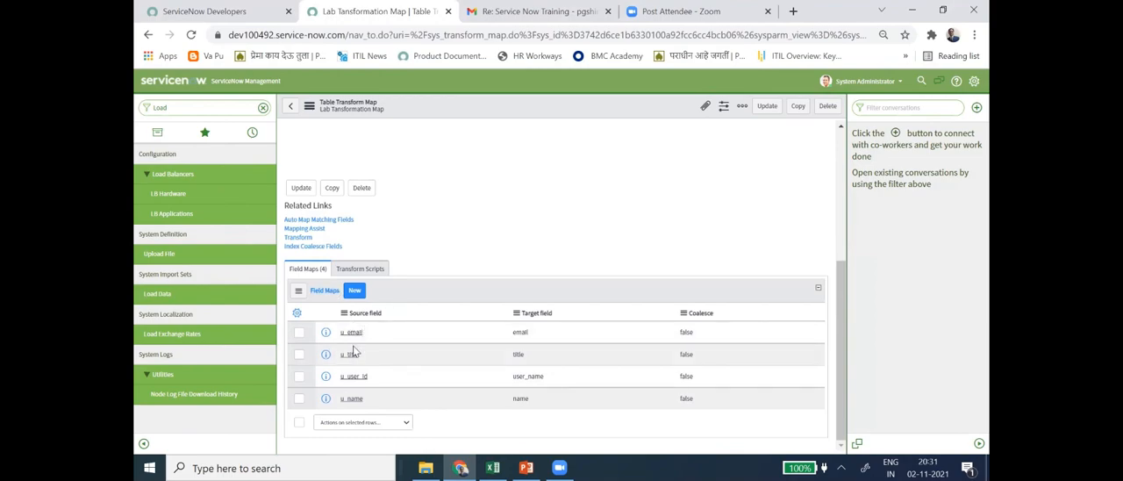
scroll(414, 314, down, 2)
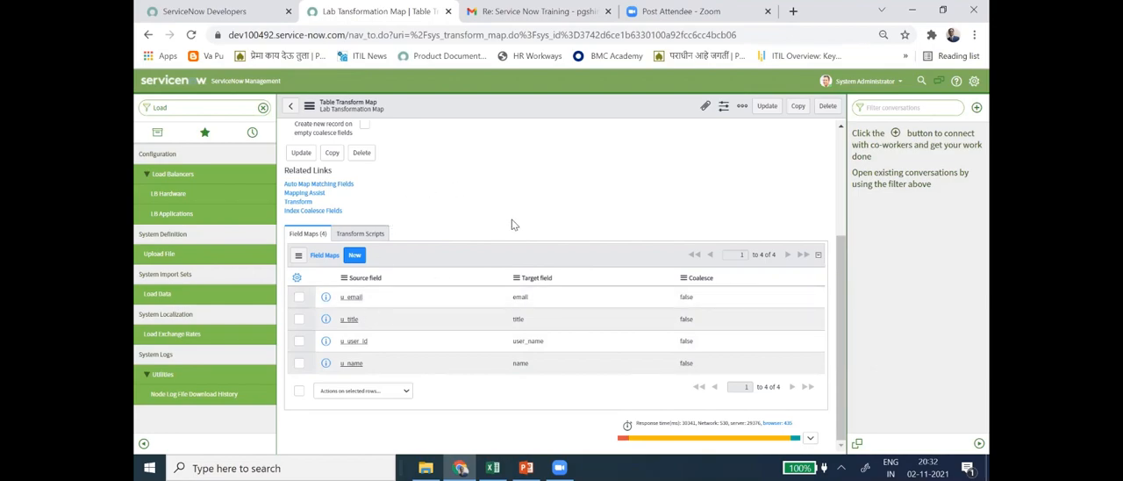
key(alt+Tab)
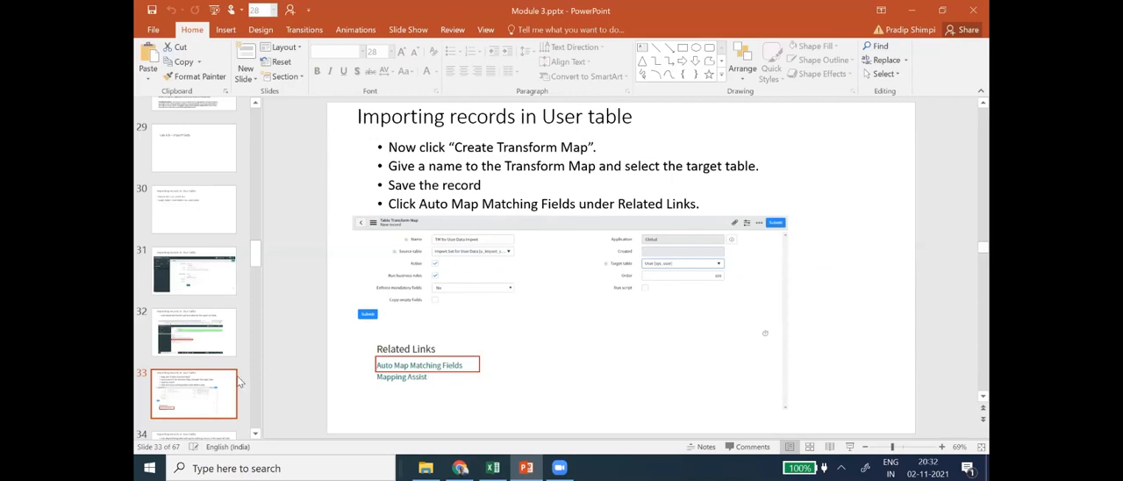
scroll(211, 347, down, 3)
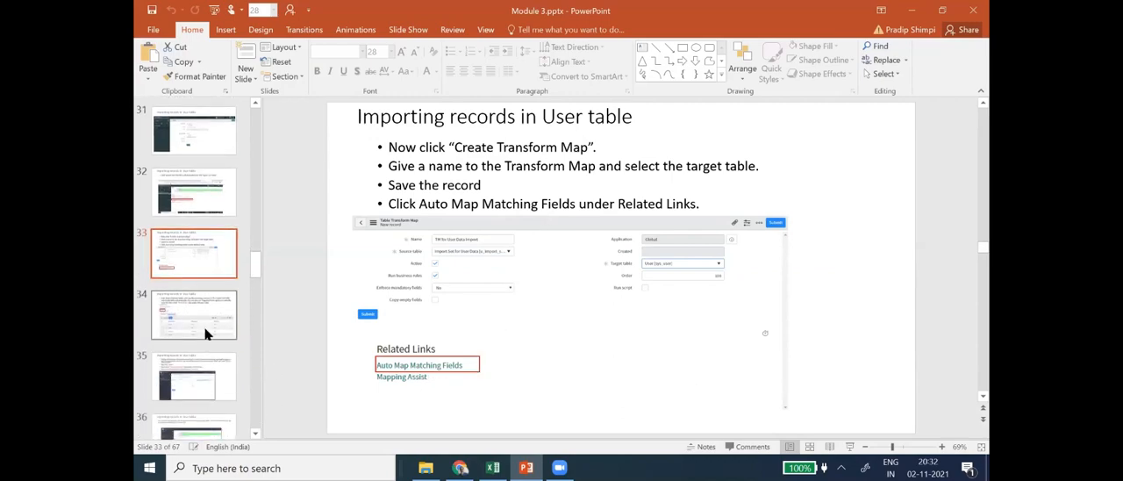
click(207, 334)
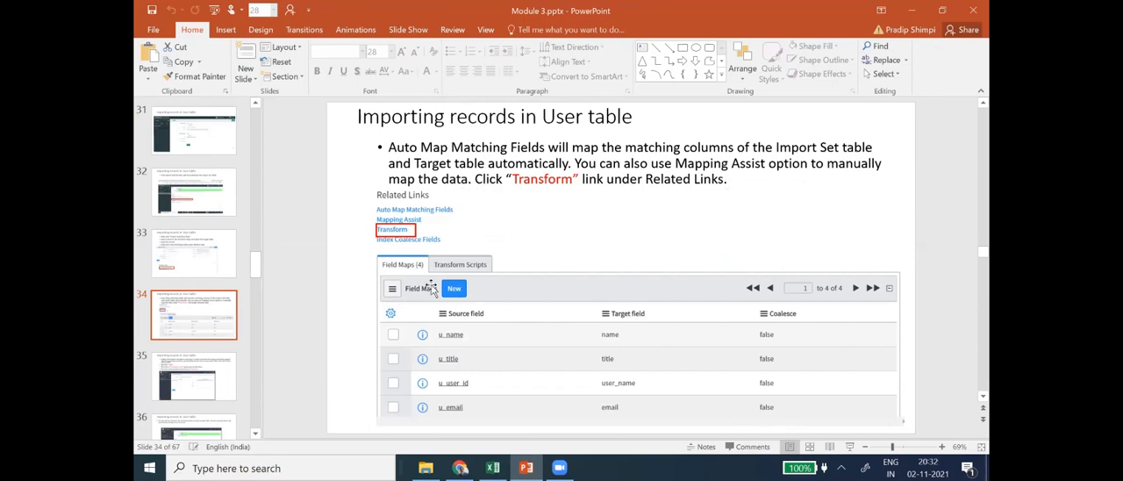
scroll(518, 316, down, 1)
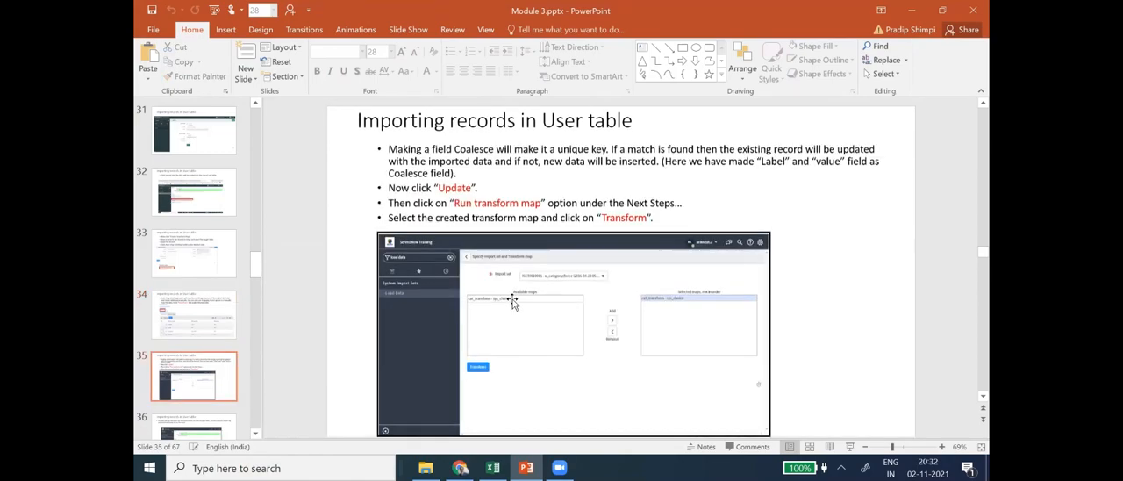
scroll(505, 332, up, 1)
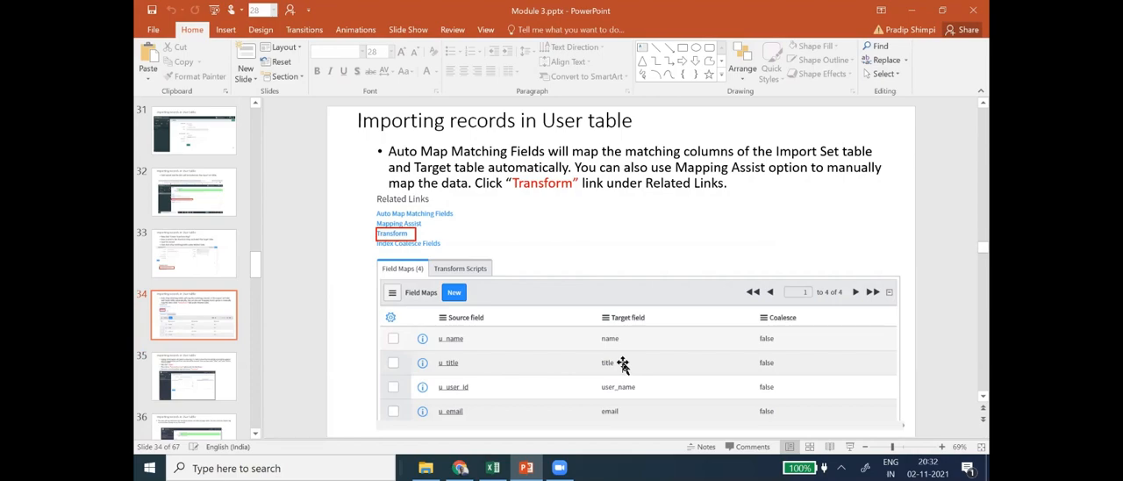
- Switch to ServiceNow, open the Transform page from Lab Tansformation Map, and return to slide 34 in PowerPoint
key(alt+Tab)
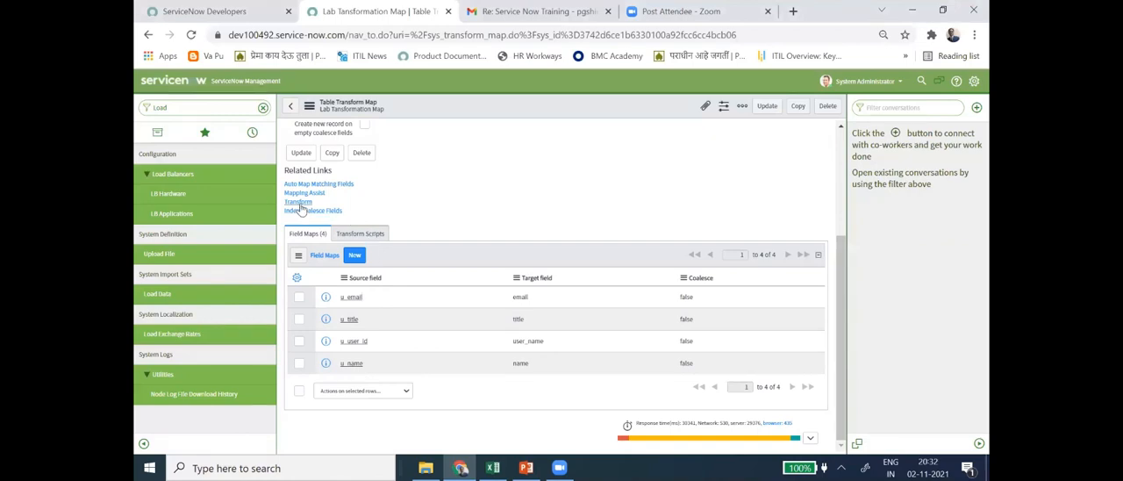
key(alt+Tab)
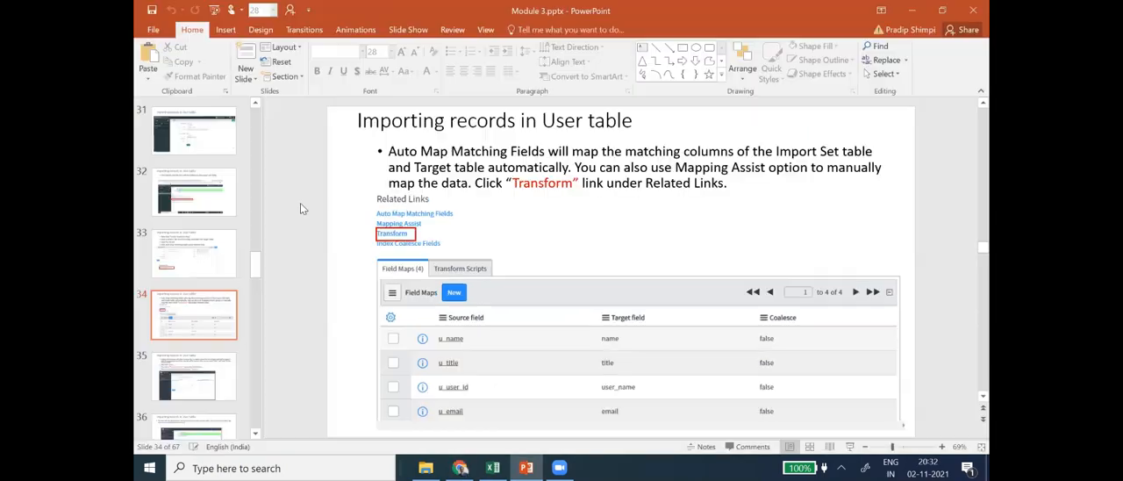
key(alt+Tab)
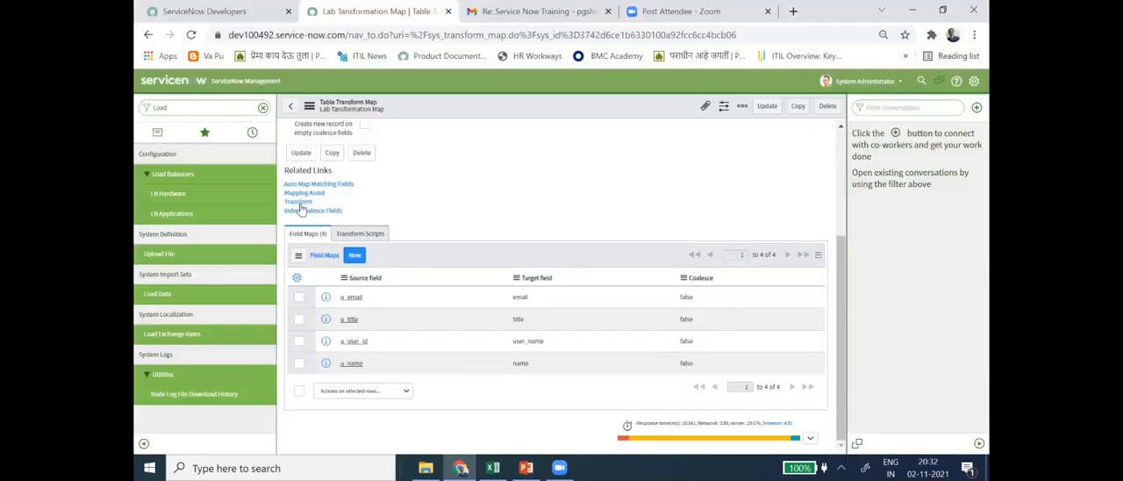
click(298, 202)
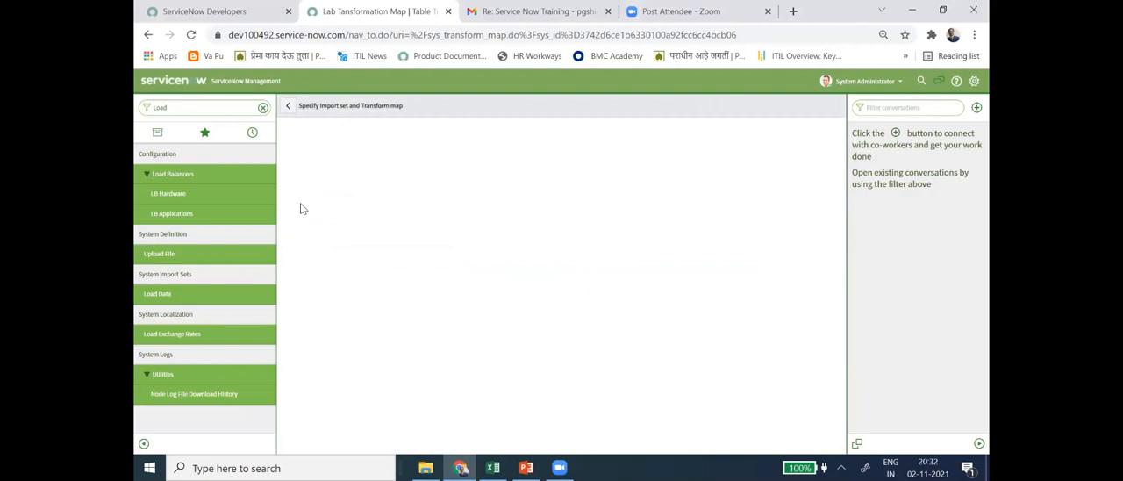
key(alt+Tab)
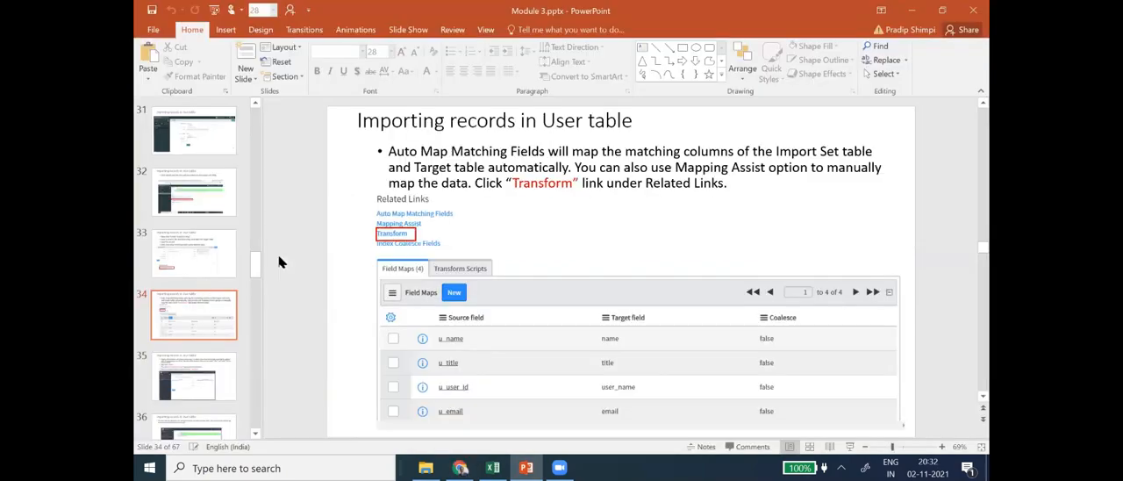
- Open slide 35 on running the transform map and compare its instructions with the import set and selected map on ServiceNow's Transform page
scroll(219, 329, down, 1)
click(218, 328)
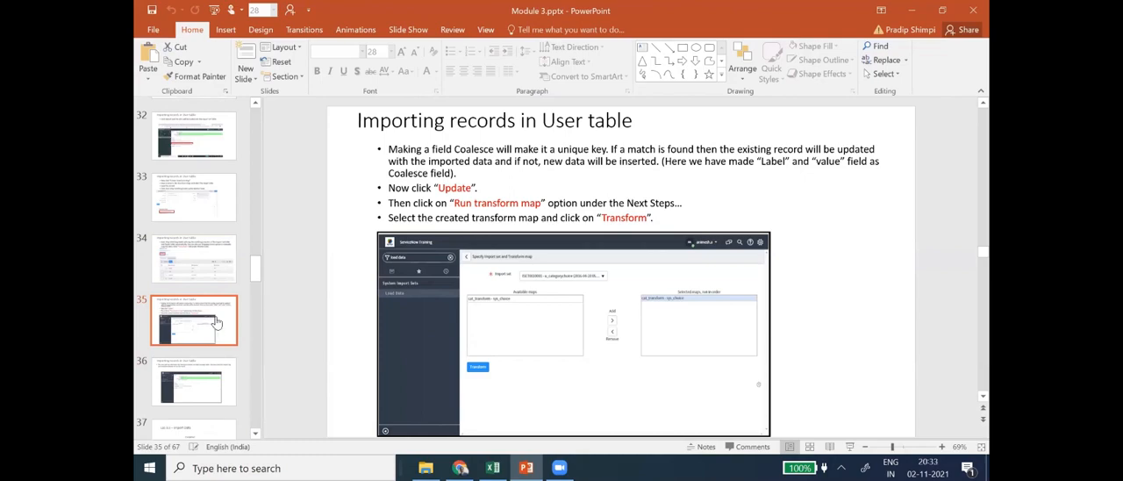
key(alt+Tab)
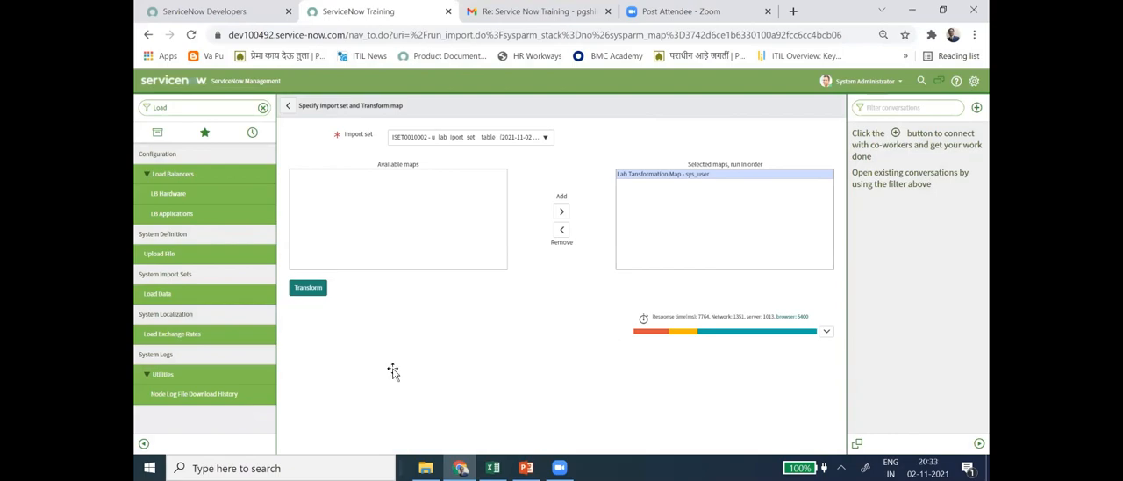
key(alt+Tab)
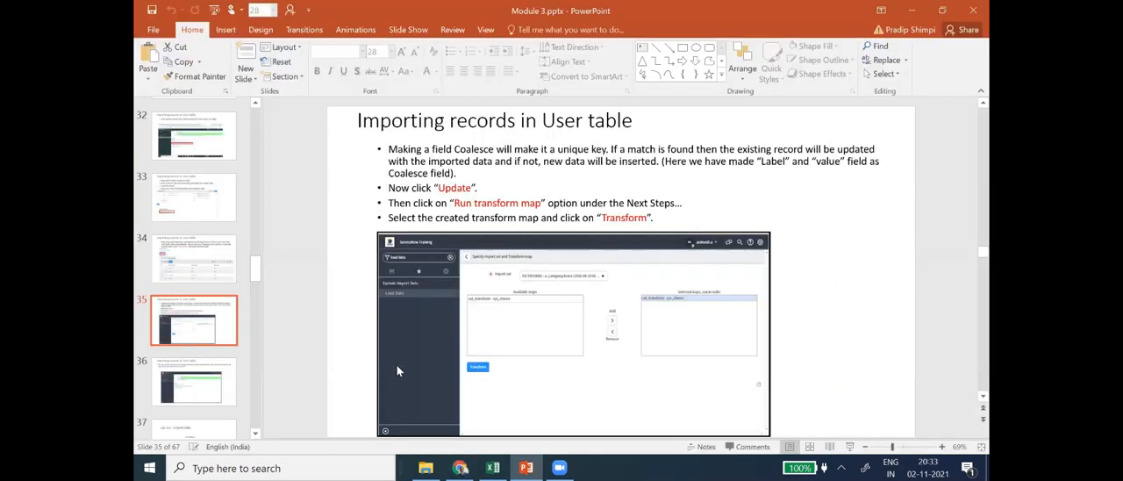
key(alt+Tab)
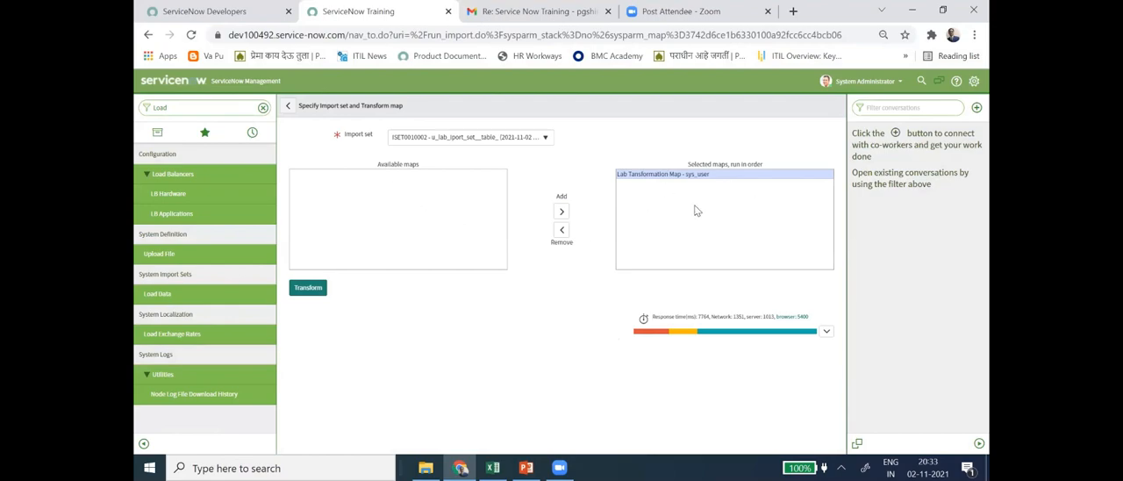
key(alt+Tab)
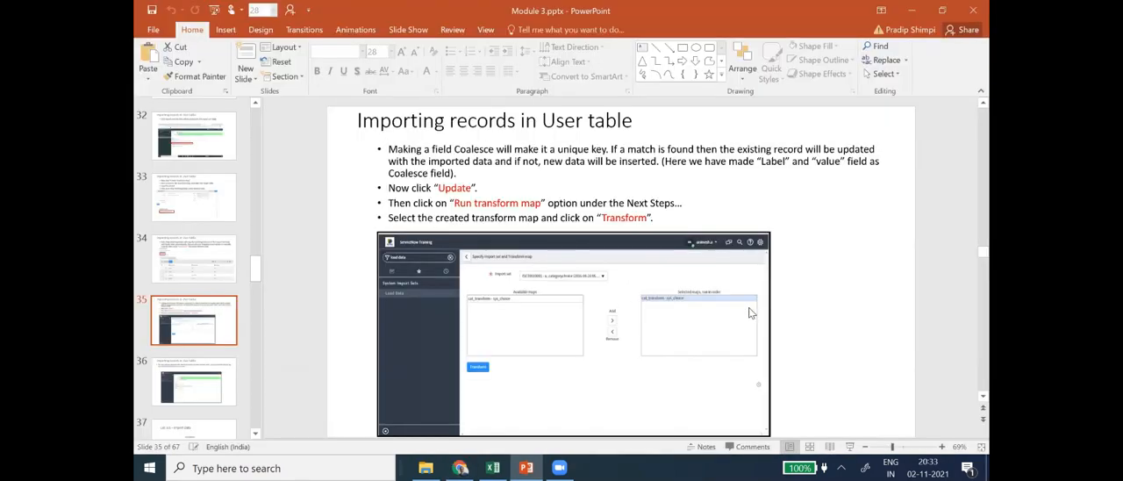
key(alt+Tab)
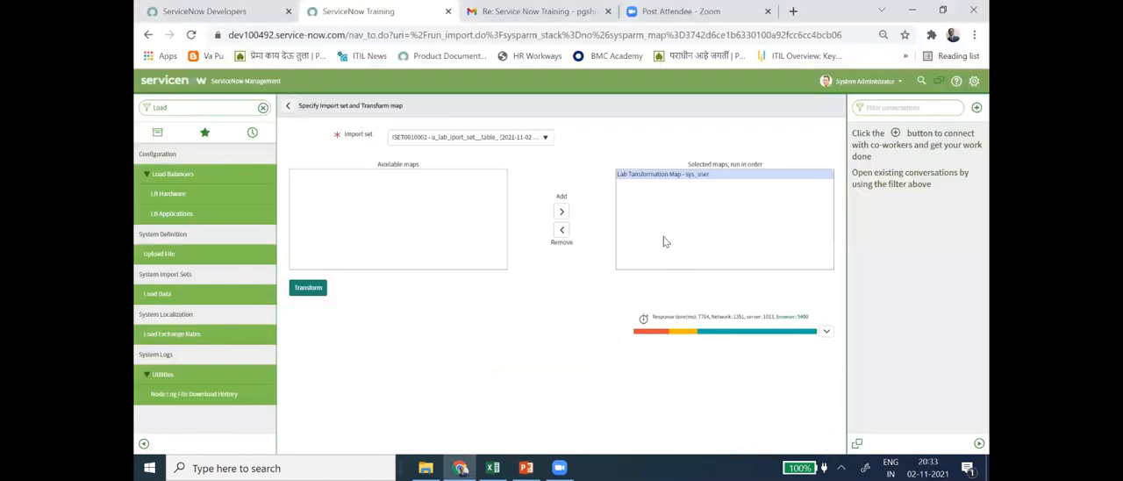